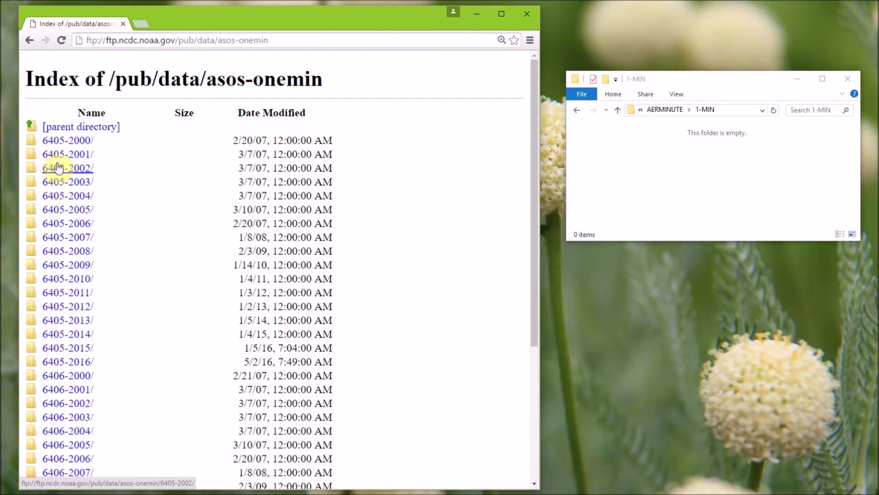
Open the 6405-2014 folder of one-minute ASOS .dat files
click(59, 168)
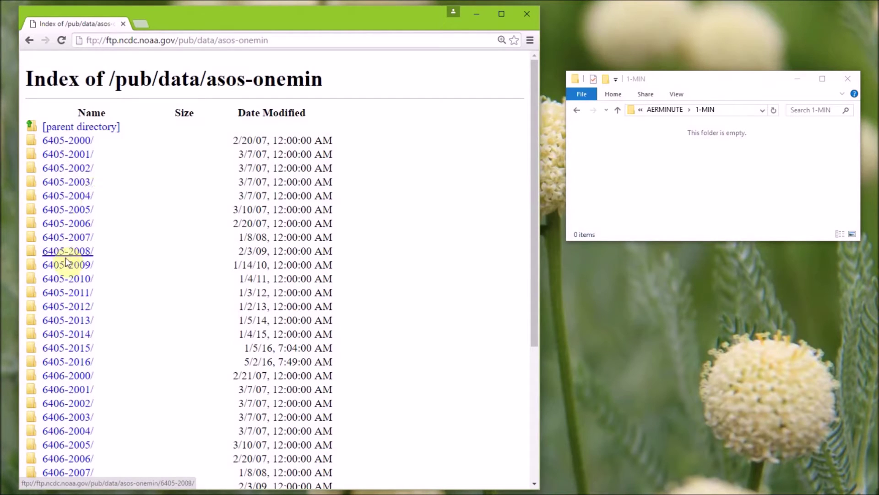
click(70, 340)
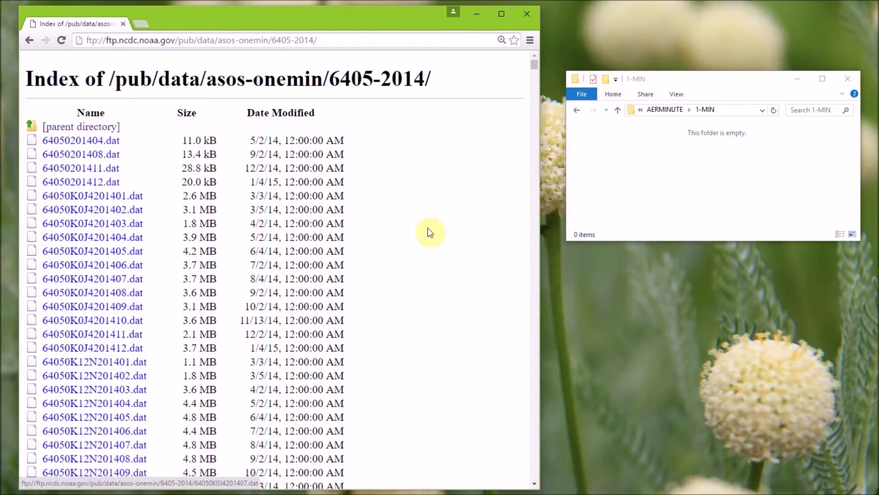
Search the 6405-2014 listing for KALS
click(530, 40)
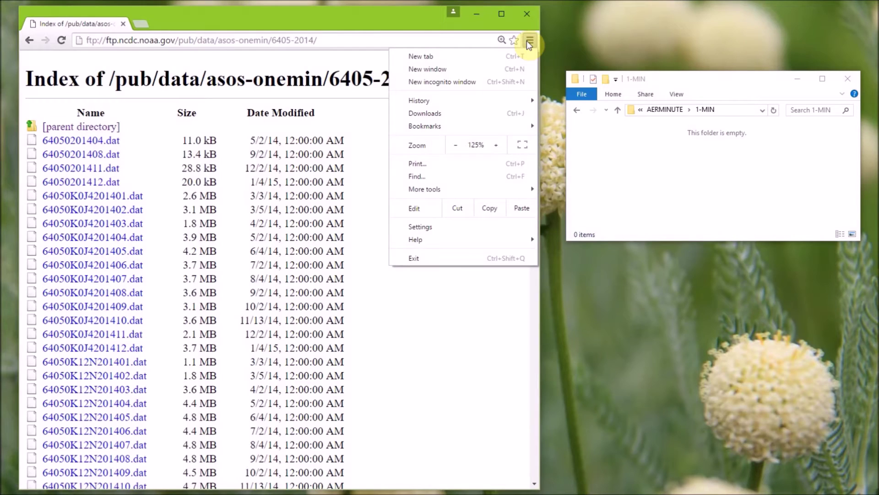
click(418, 178)
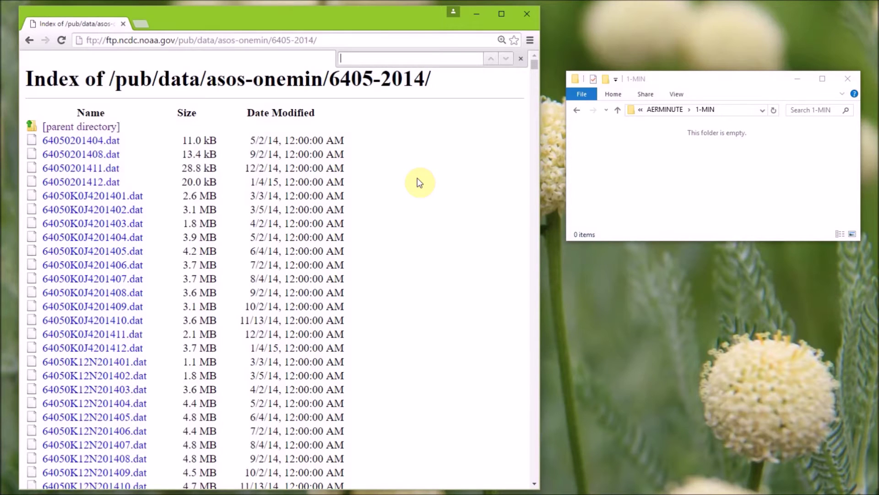
text(KALS)
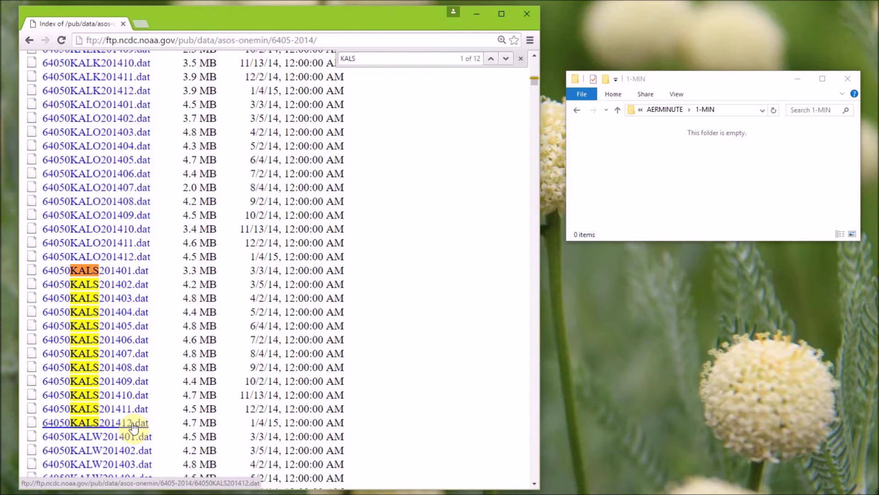
Save the 64050KALS201401 through 201412 .dat files into 1-MIN, then return to the asos-onemin index
click(107, 274)
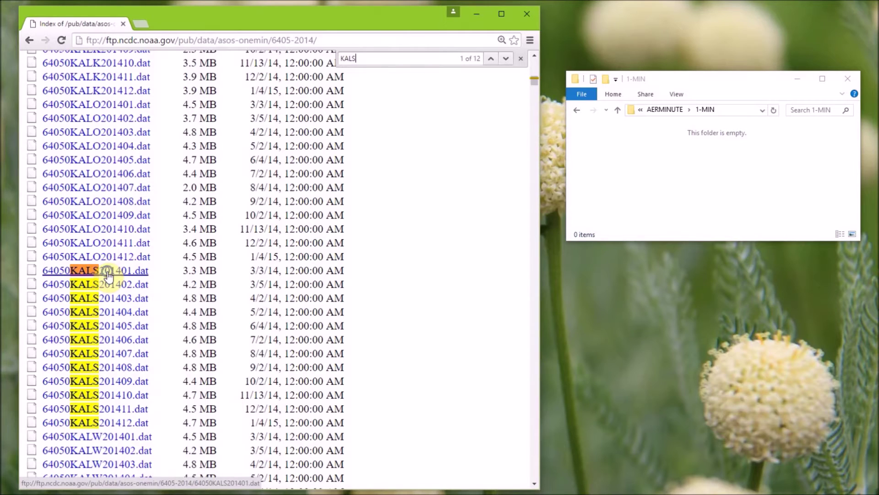
right_click(107, 271)
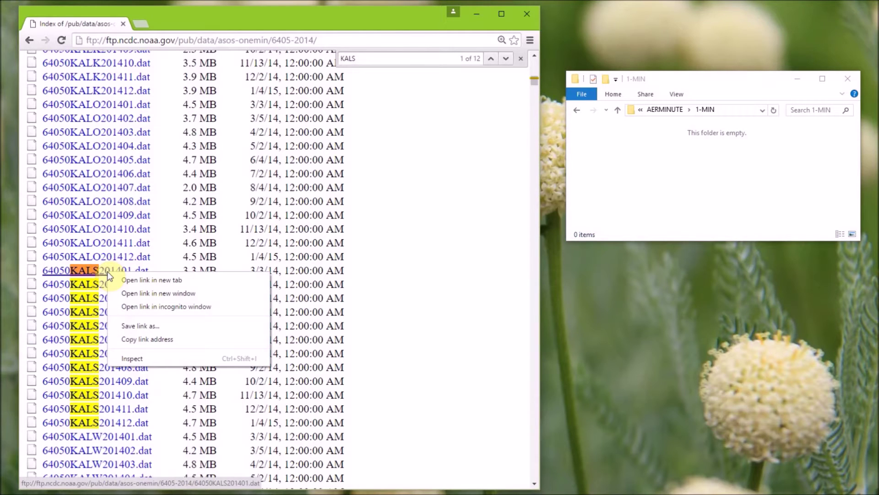
click(147, 327)
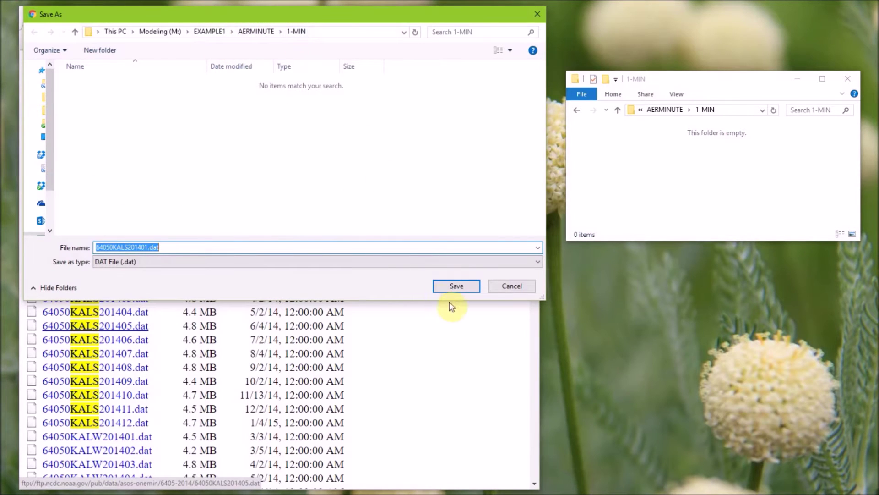
click(457, 286)
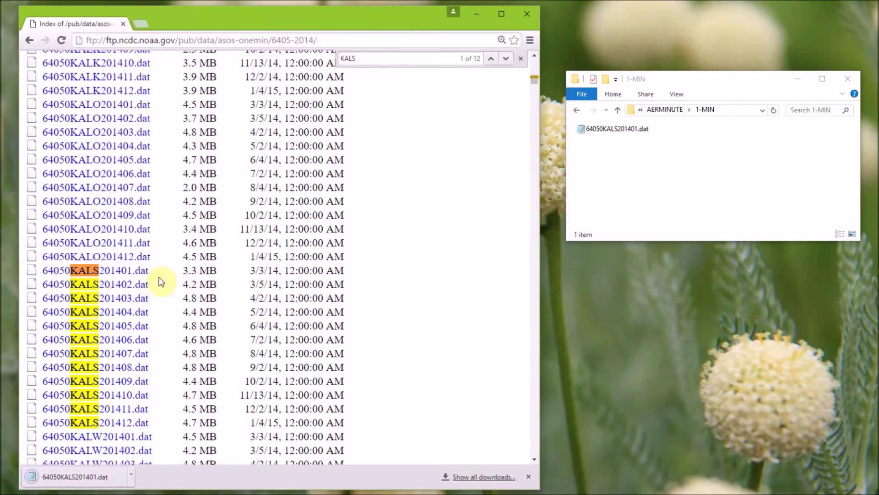
right_click(122, 287)
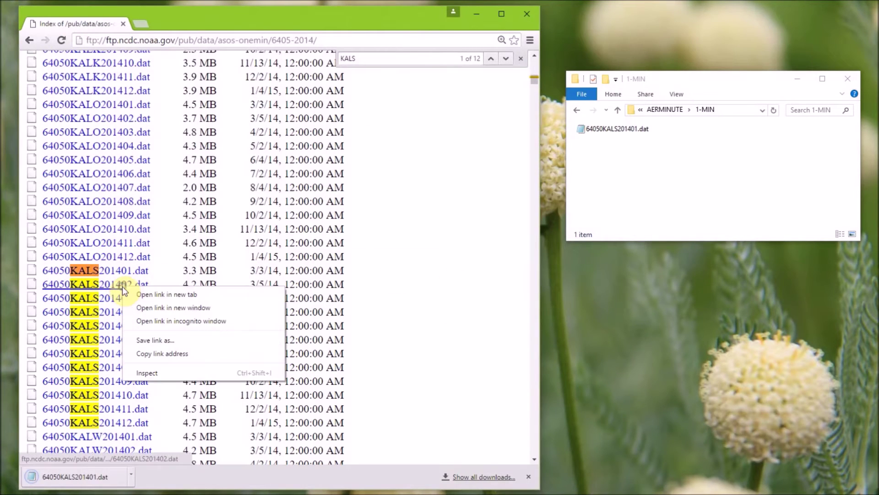
click(155, 338)
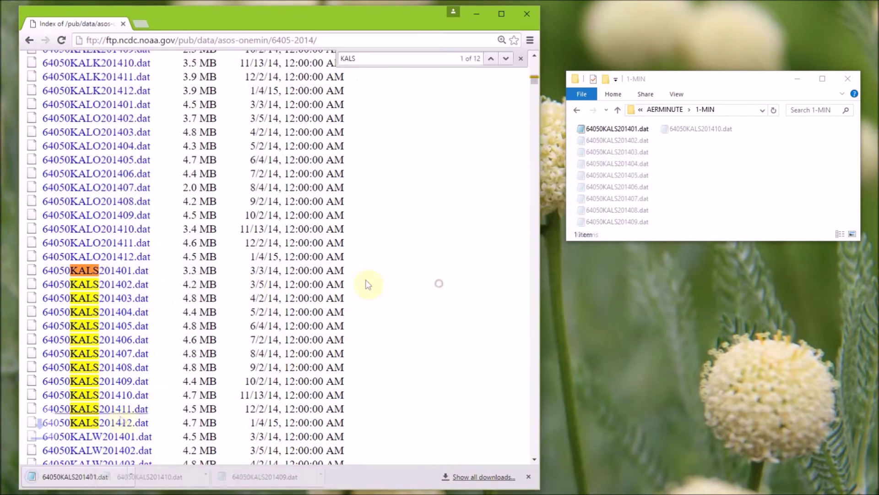
right_click(116, 429)
click(138, 479)
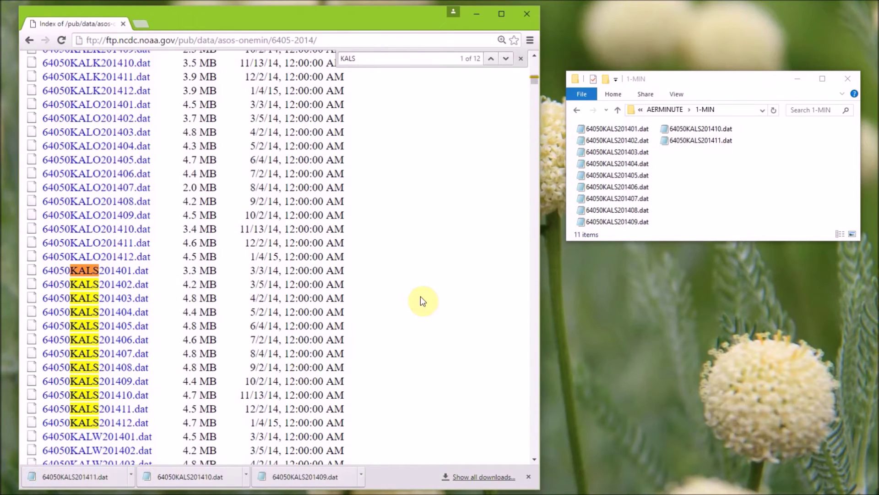
click(437, 287)
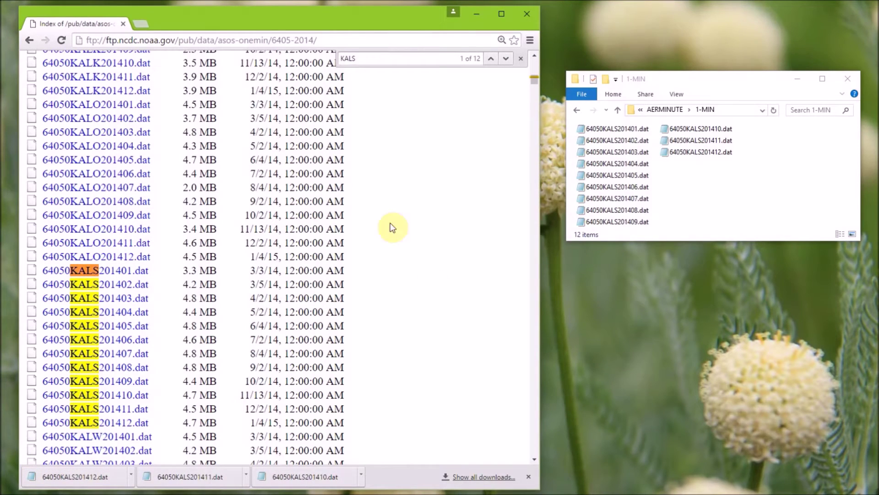
click(30, 41)
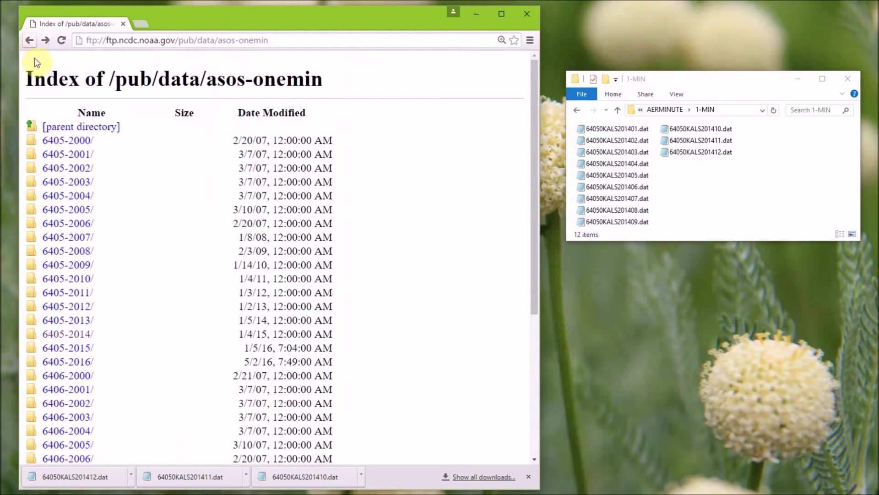
Find KALS in the 6405-2015 folder and save 64050KALS201501.dat into 1-MIN
click(81, 351)
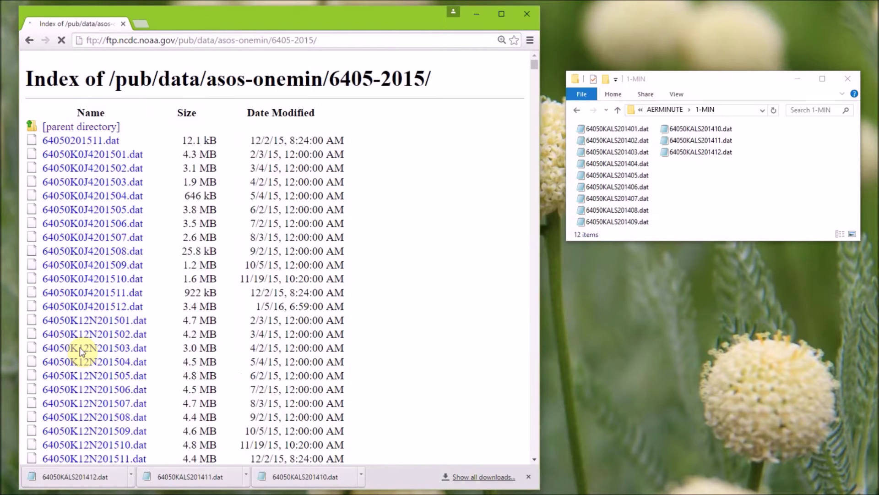
key(ctrl+f)
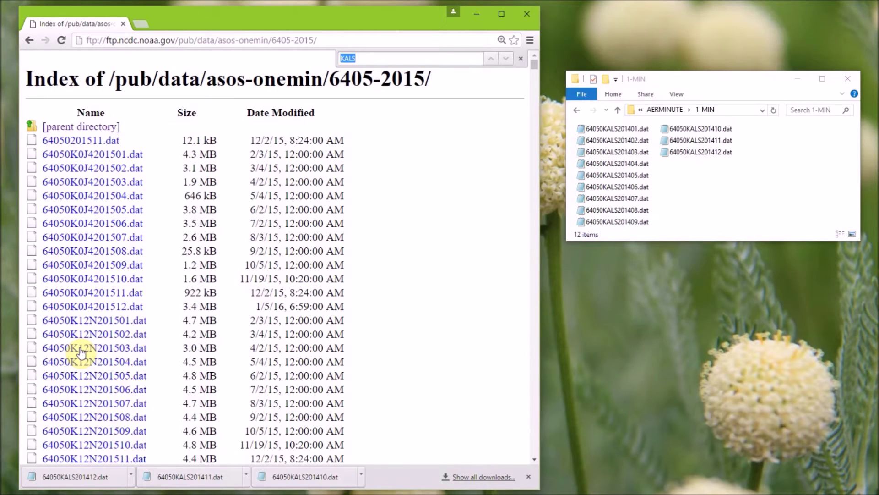
key(Return)
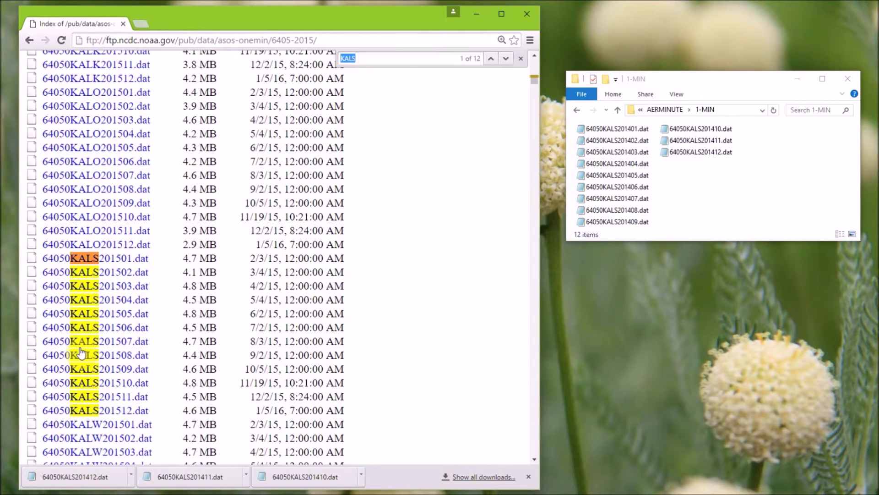
right_click(108, 260)
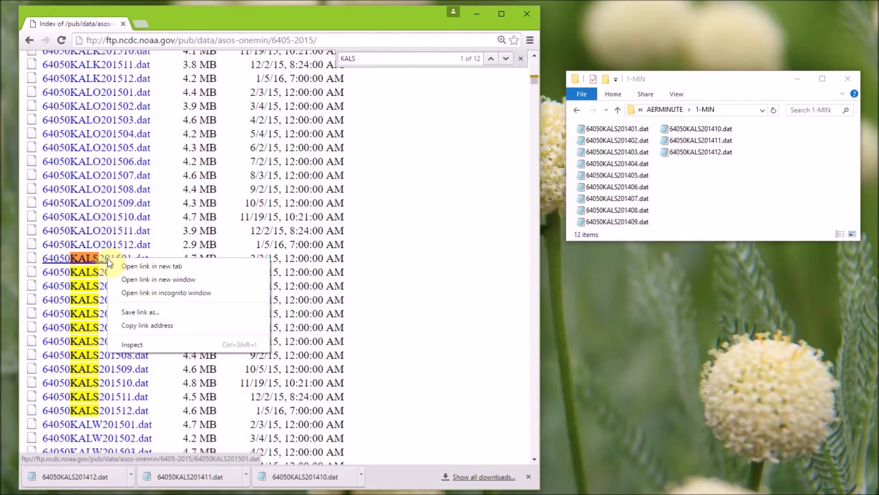
click(131, 313)
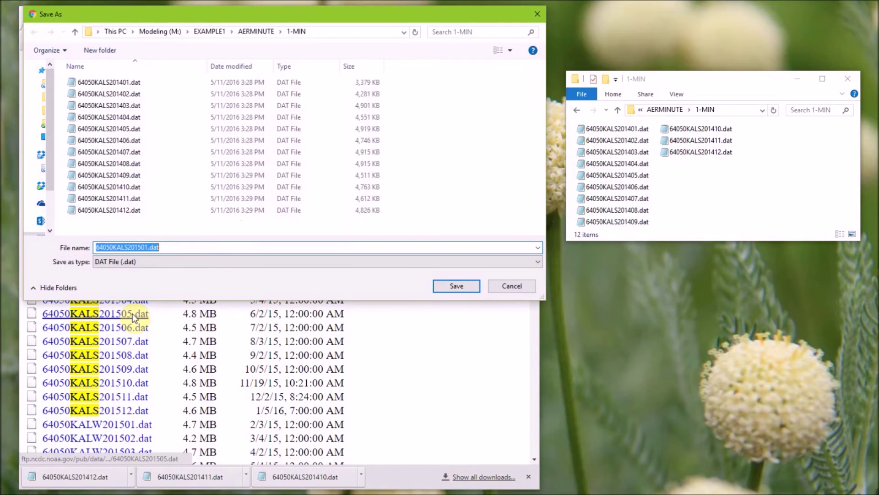
click(457, 287)
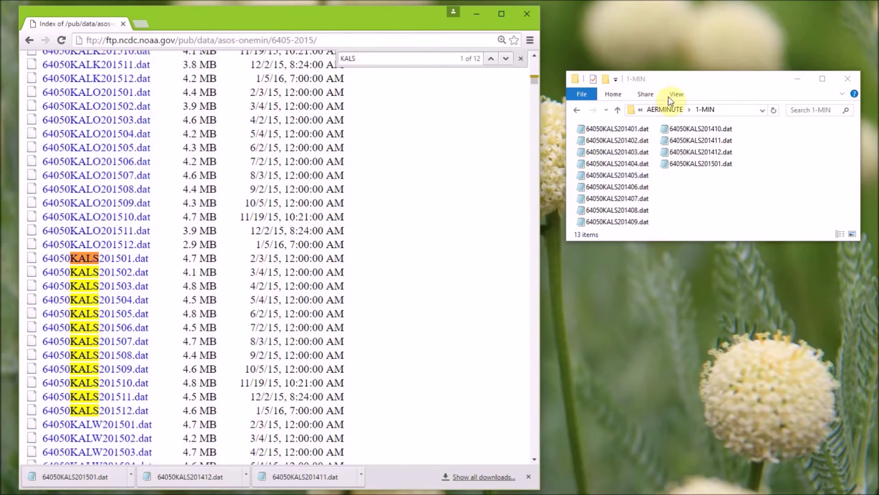
click(680, 79)
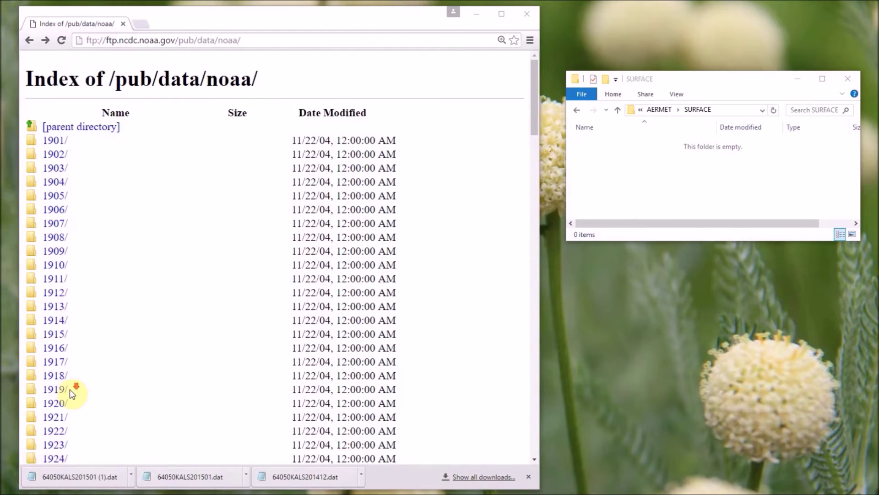
Scroll down the NOAA yearly index and open the 2014 station folder
scroll(69, 388, down, 15)
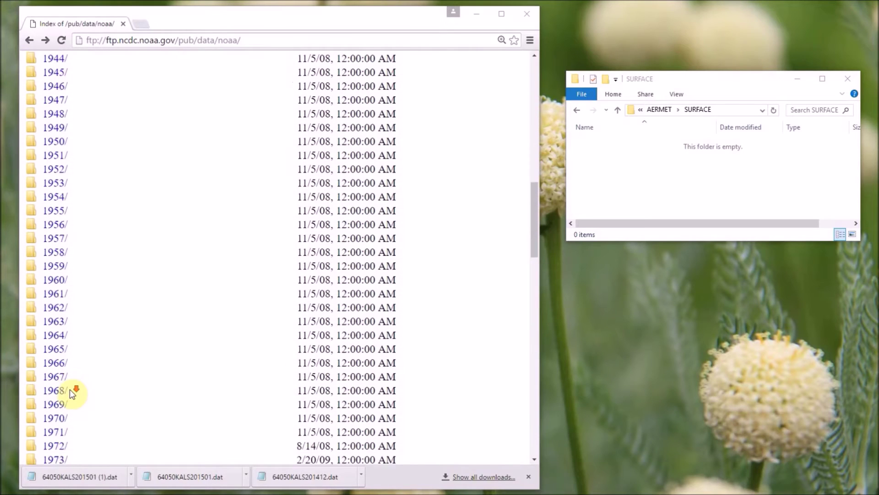
scroll(70, 389, down, 15)
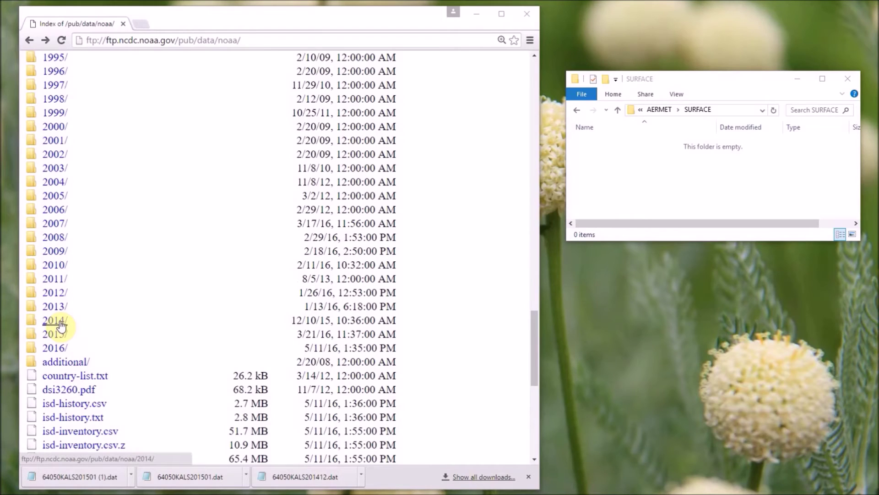
click(60, 321)
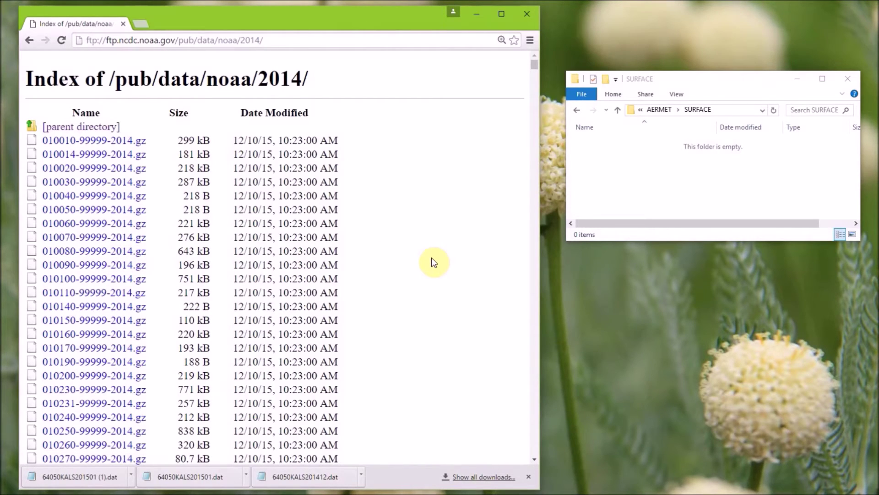
click(530, 40)
click(508, 176)
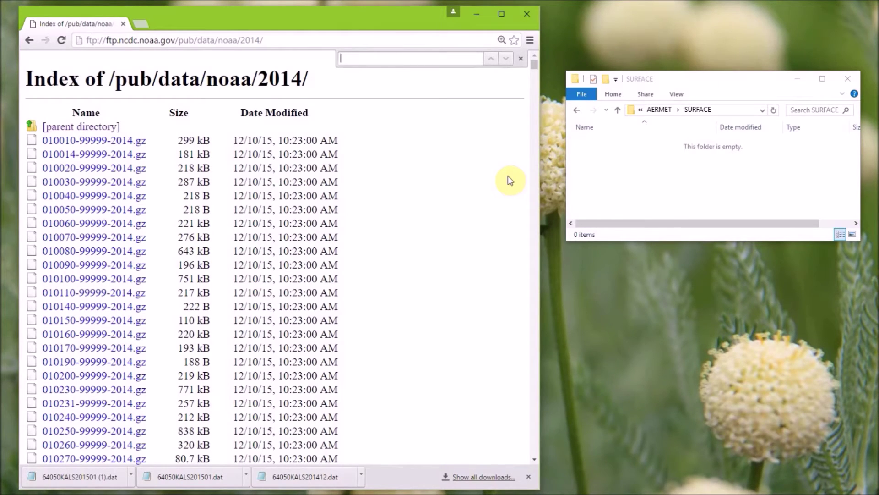
text(724620)
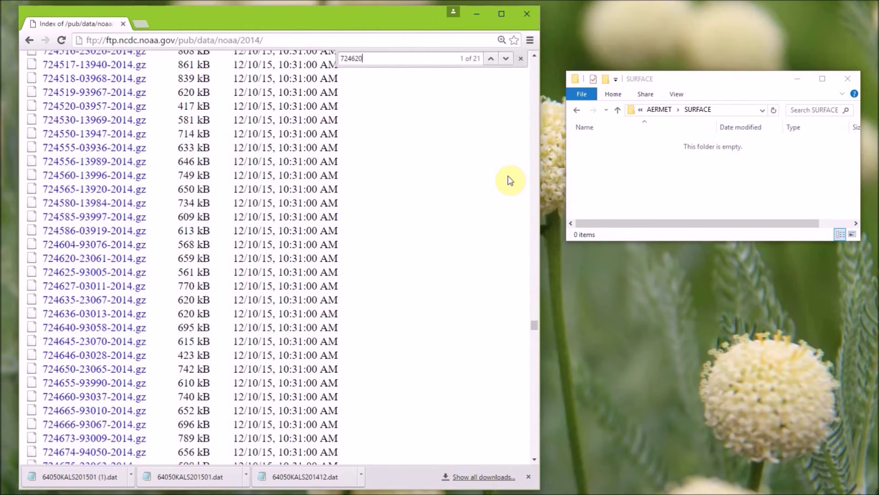
text(-23061)
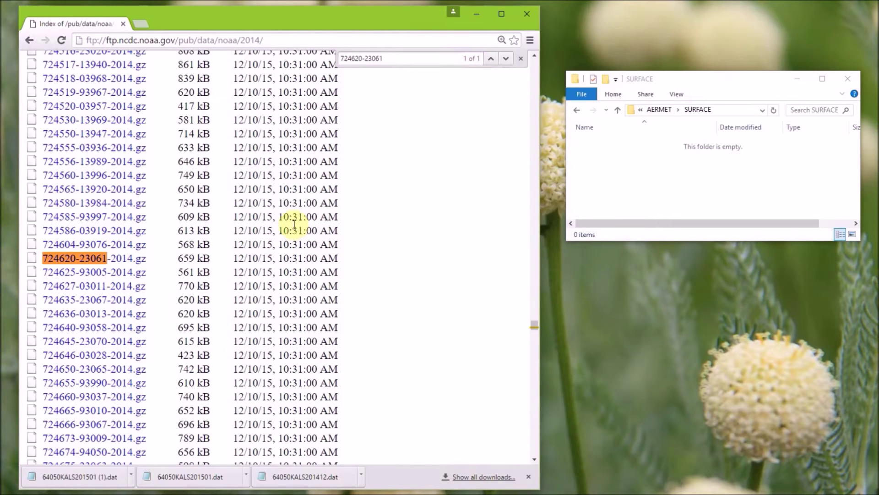
right_click(111, 261)
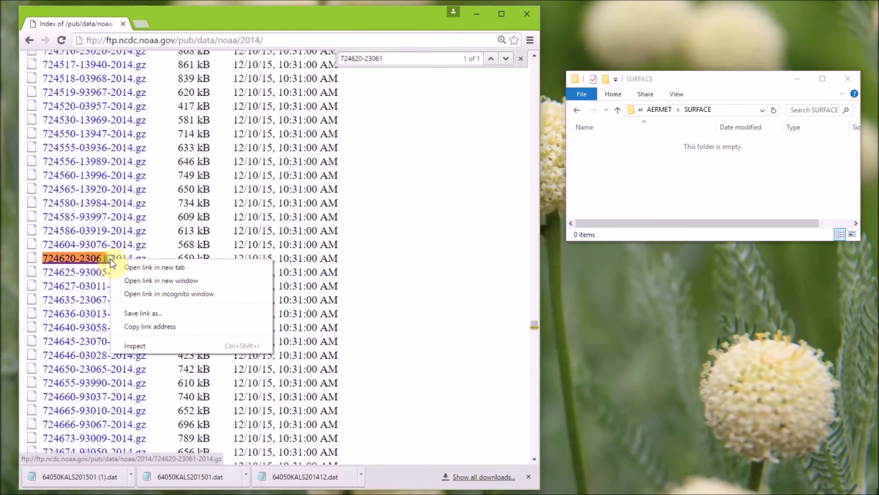
click(133, 315)
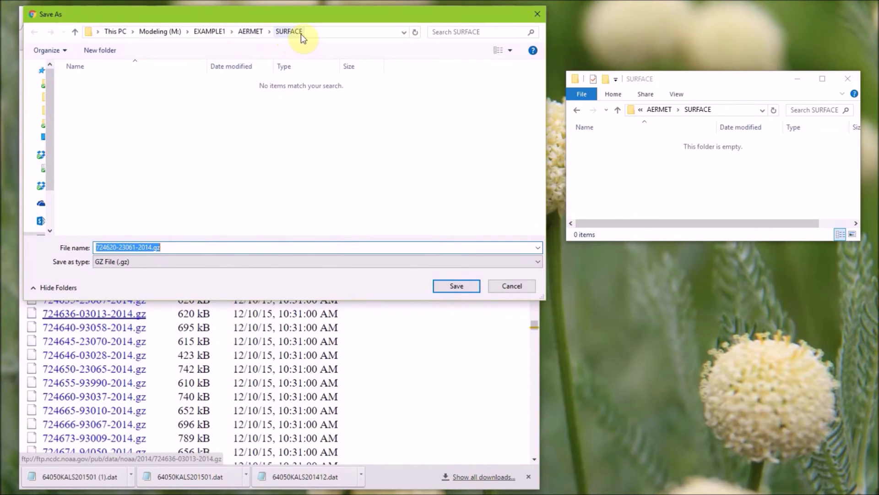
click(464, 285)
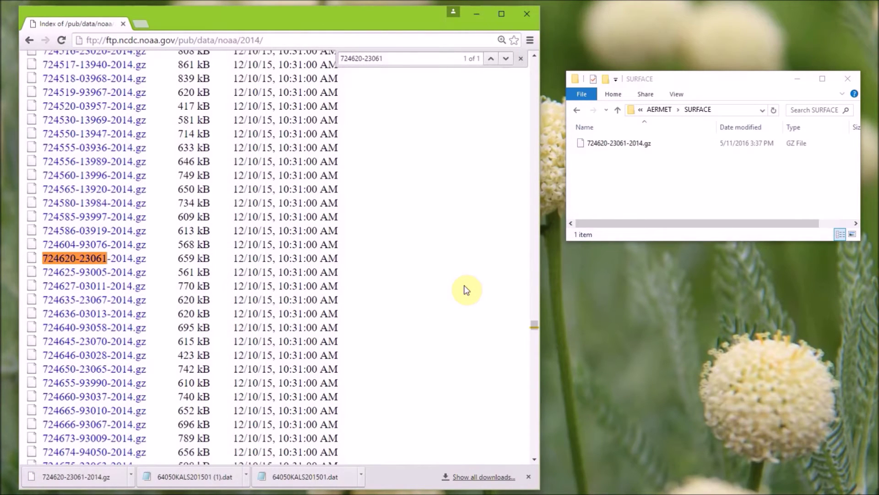
click(30, 40)
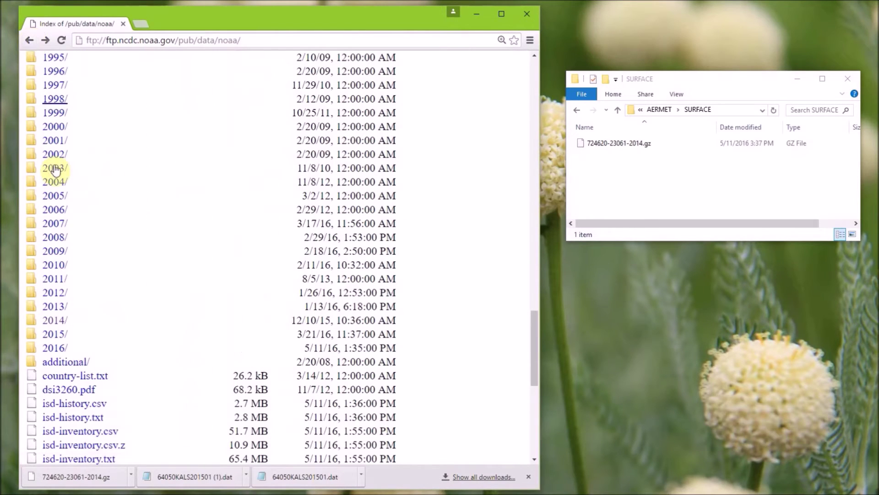
click(56, 335)
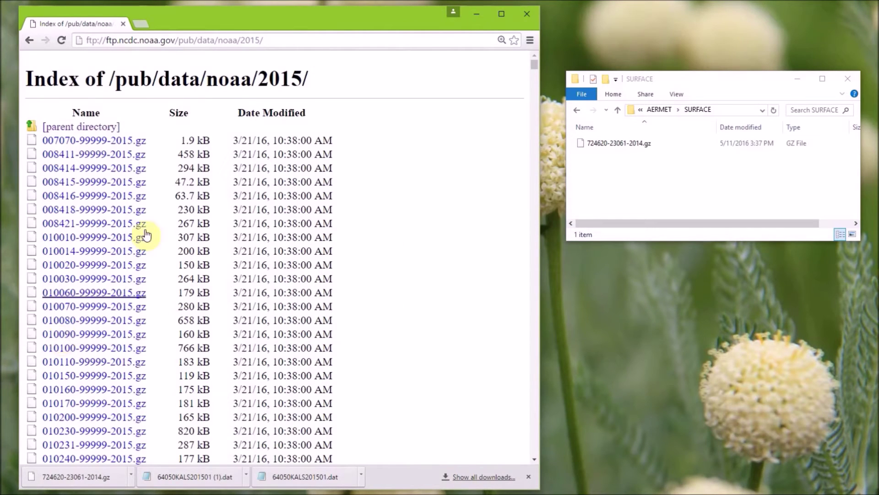
click(530, 41)
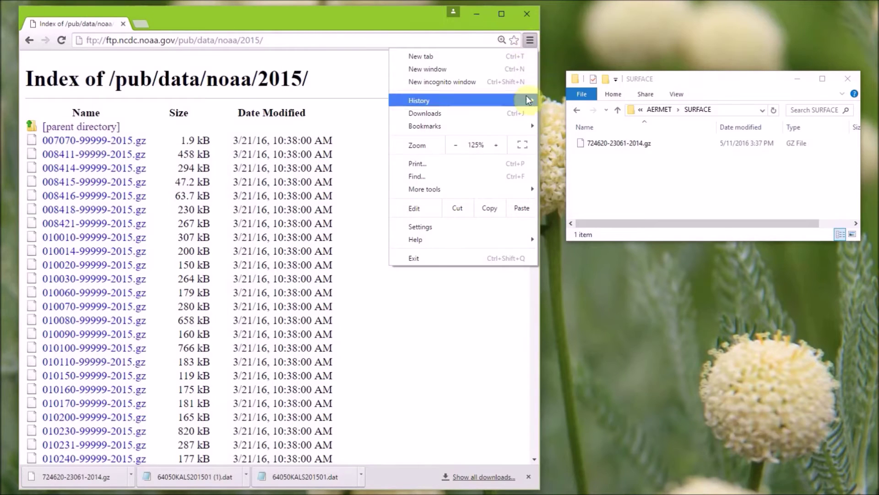
click(524, 177)
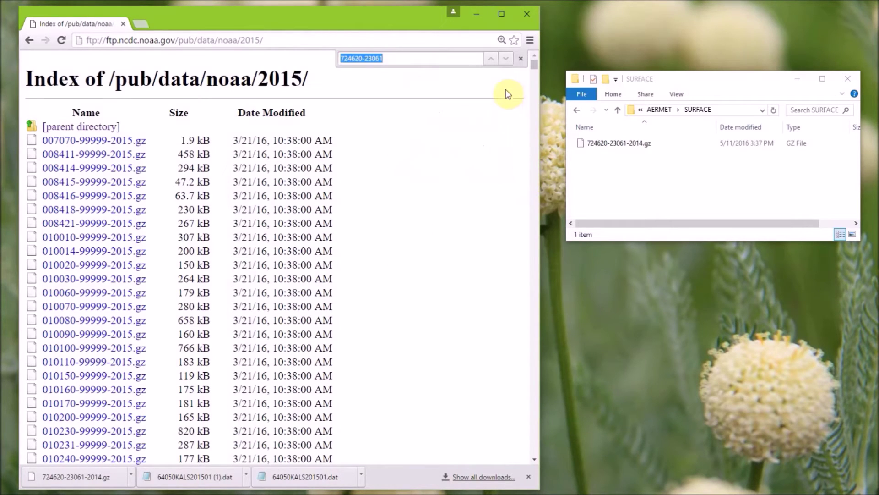
click(493, 62)
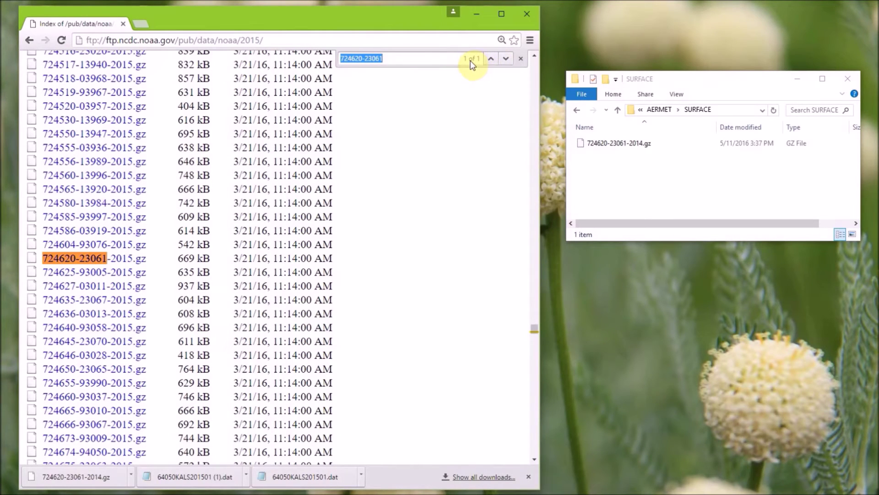
right_click(120, 261)
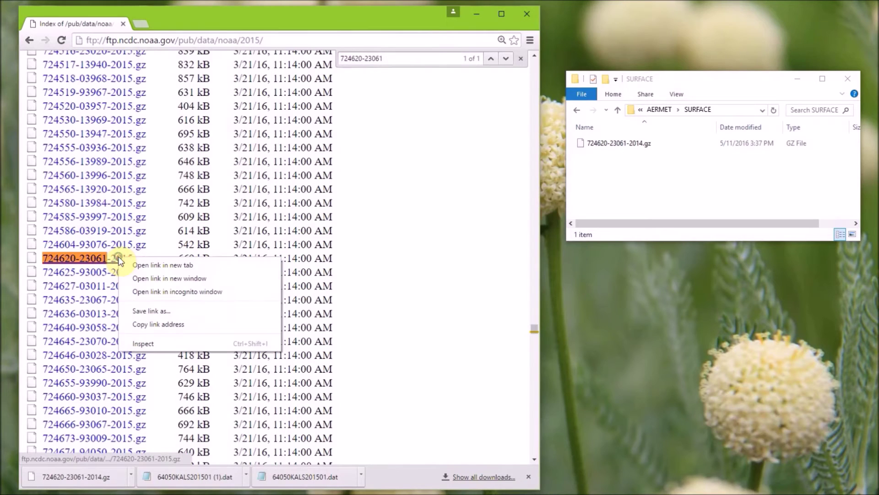
click(144, 309)
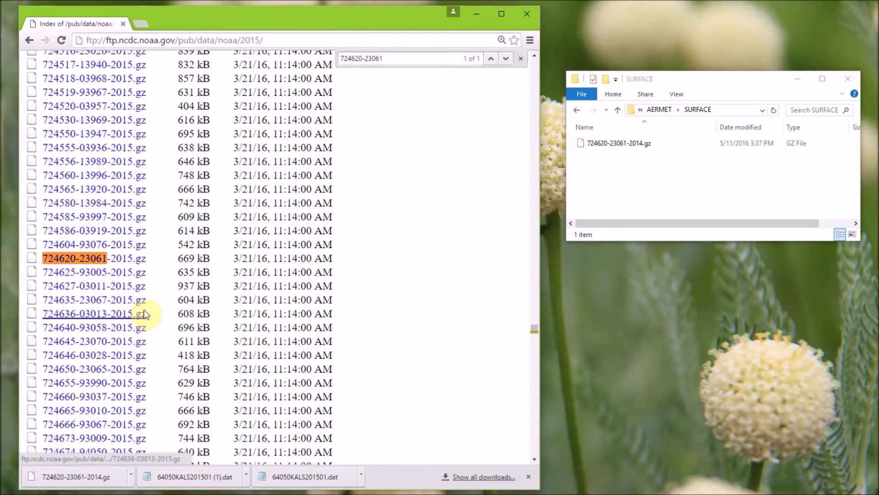
click(443, 286)
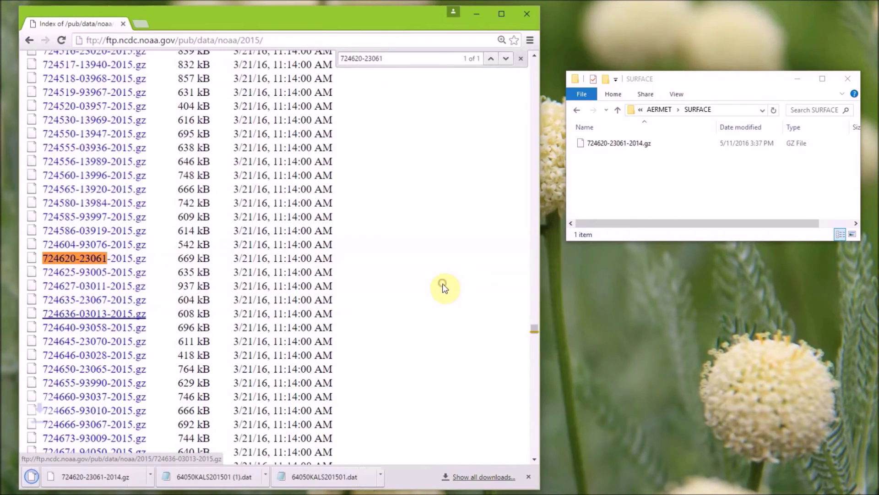
click(474, 16)
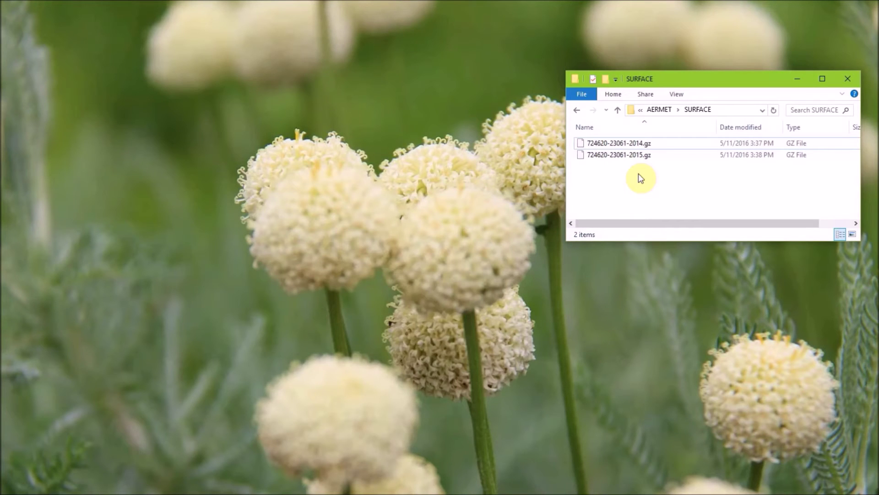
right_click(633, 158)
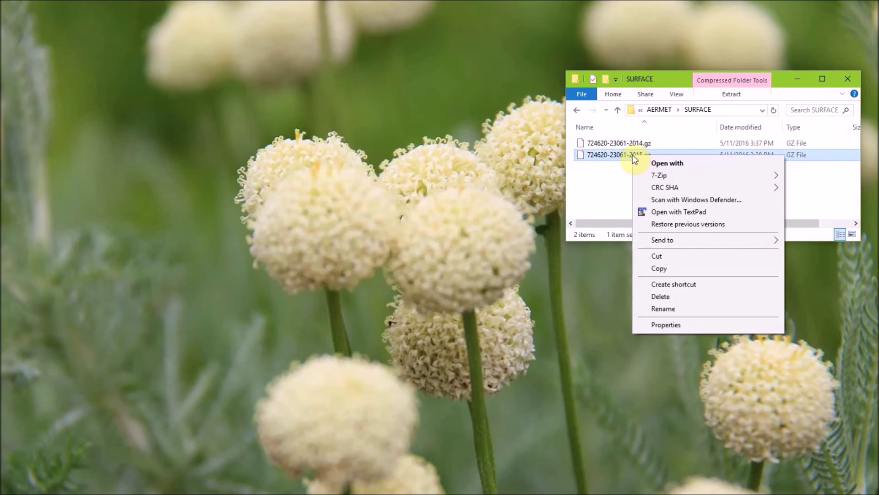
mouse_move(655, 177)
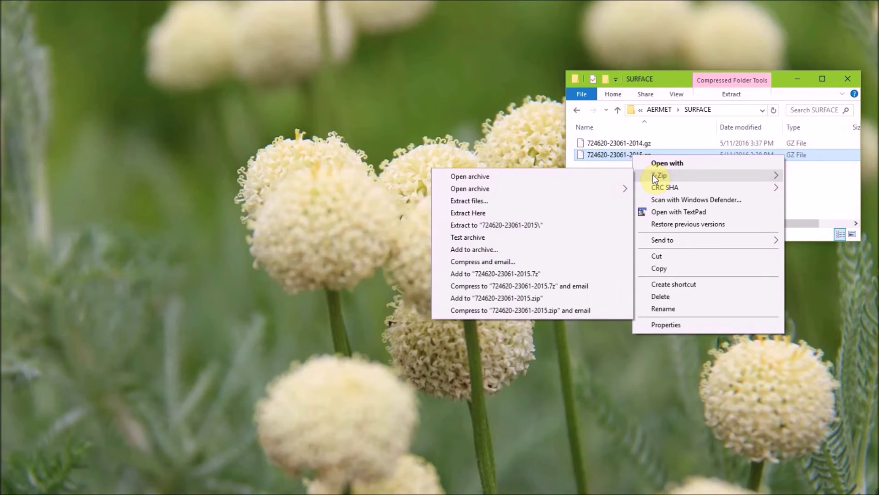
click(614, 212)
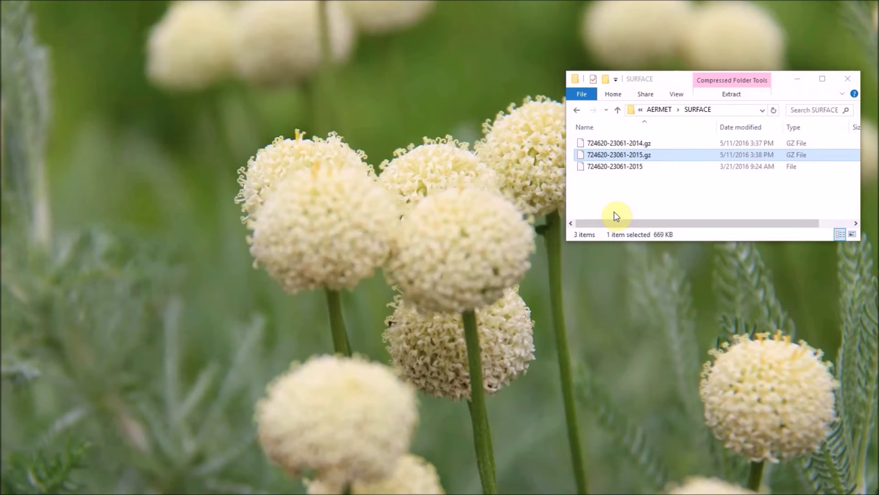
click(627, 145)
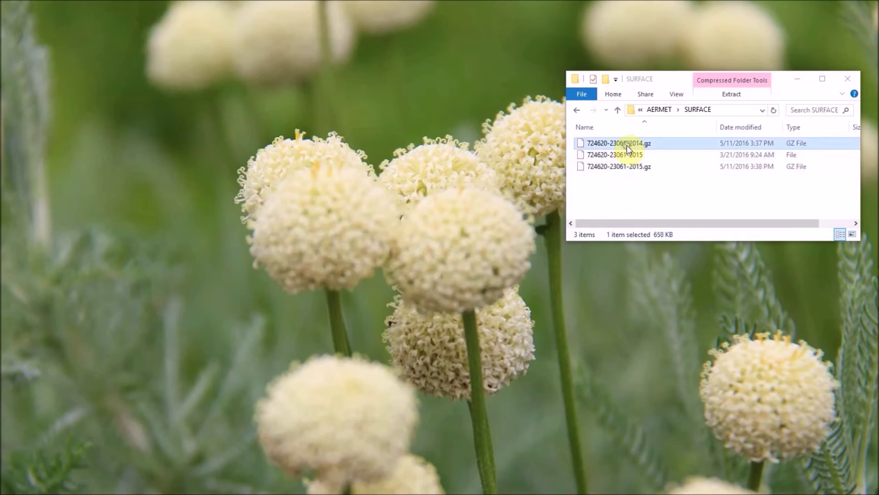
right_click(628, 147)
mouse_move(647, 165)
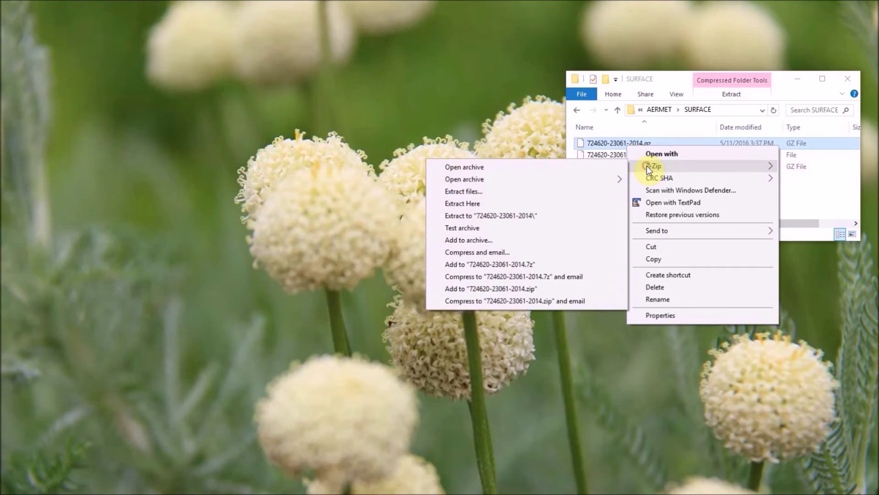
click(597, 200)
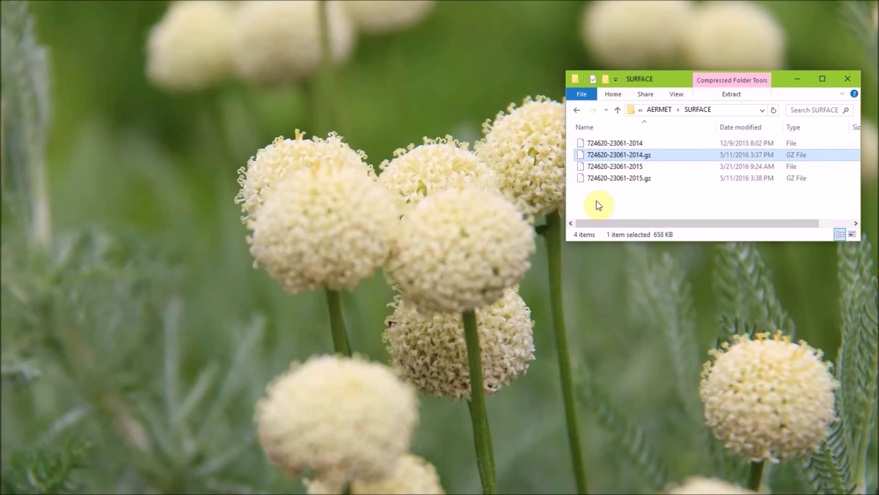
click(614, 180)
ctrl+click(617, 158)
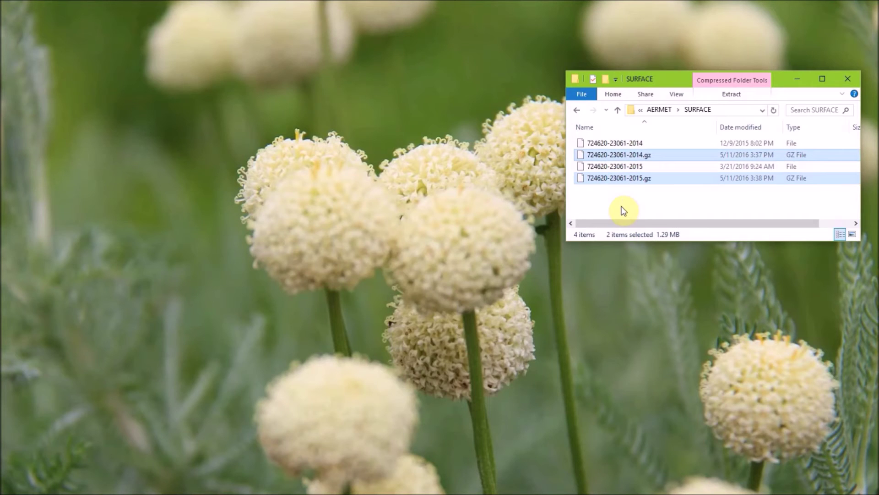
key(Delete)
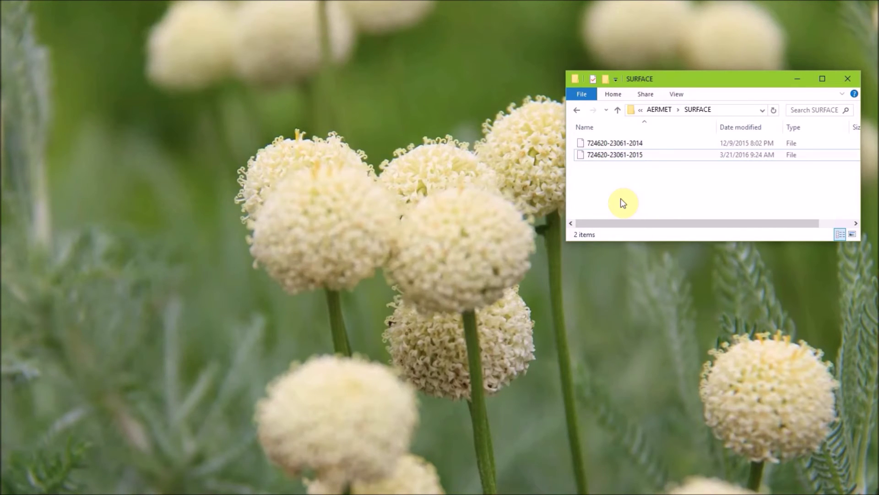
click(638, 142)
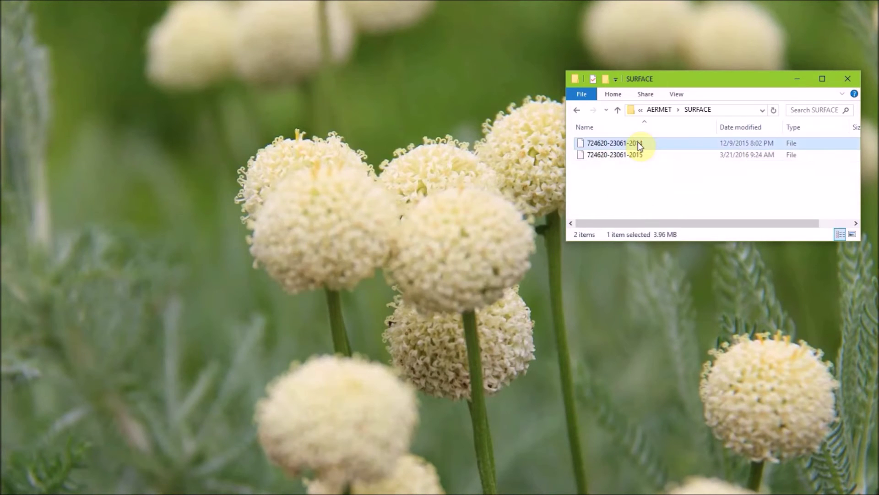
click(628, 144)
click(628, 143)
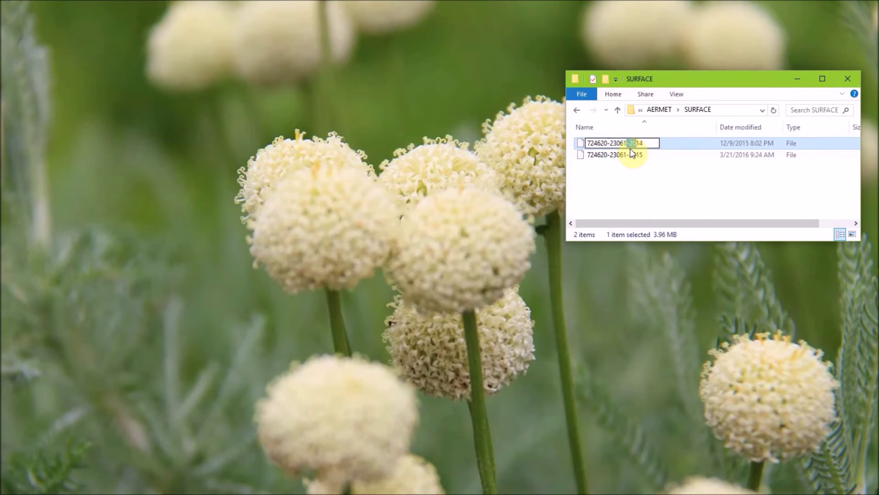
text(_)
key(Return)
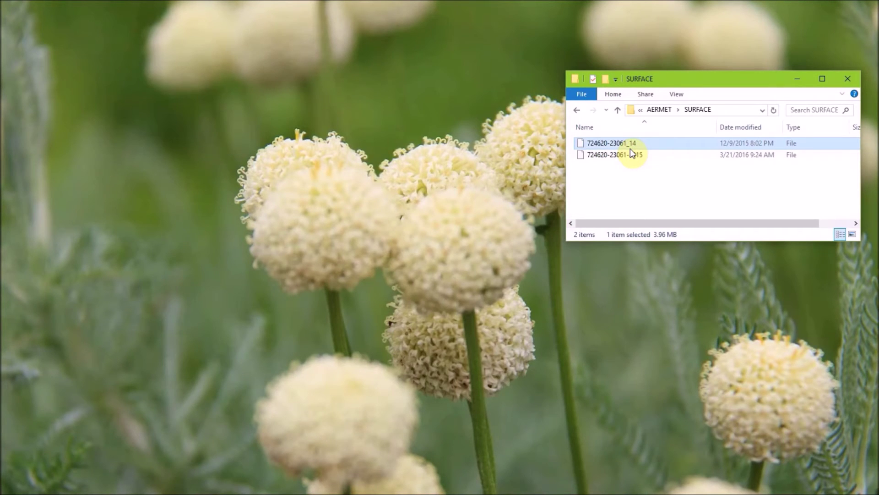
right_click(629, 145)
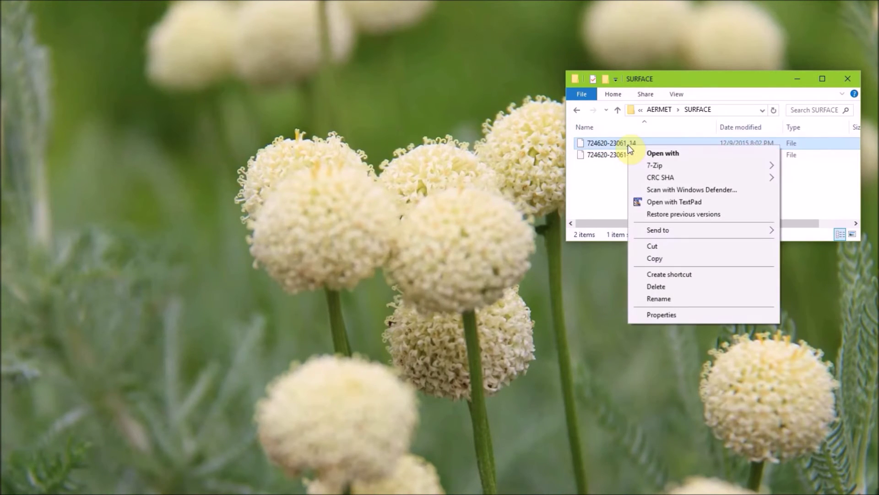
click(636, 152)
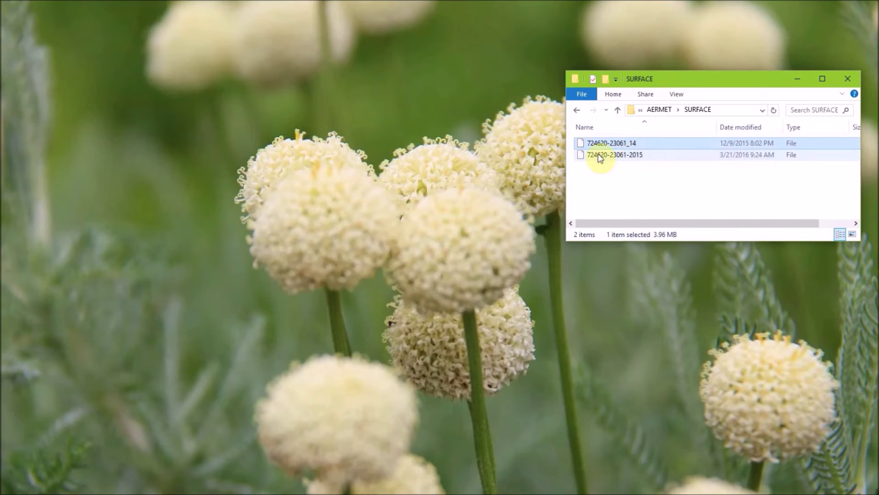
scroll(353, 291, down, 3)
click(339, 355)
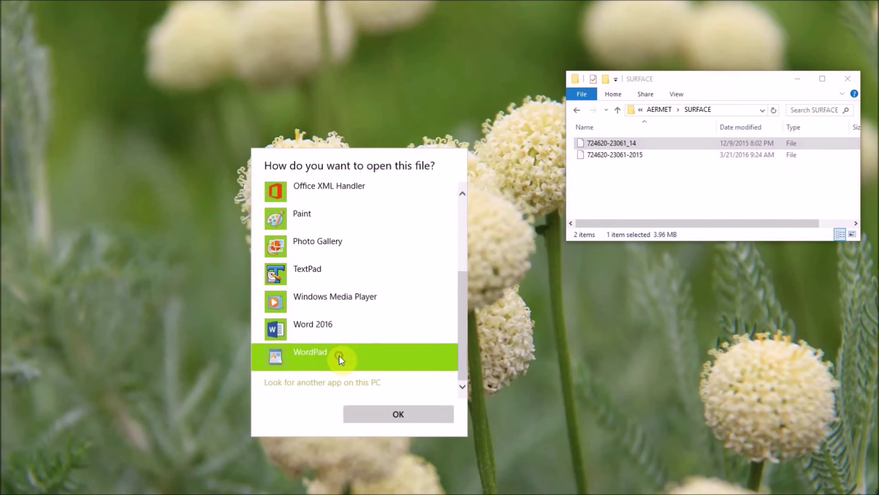
click(416, 413)
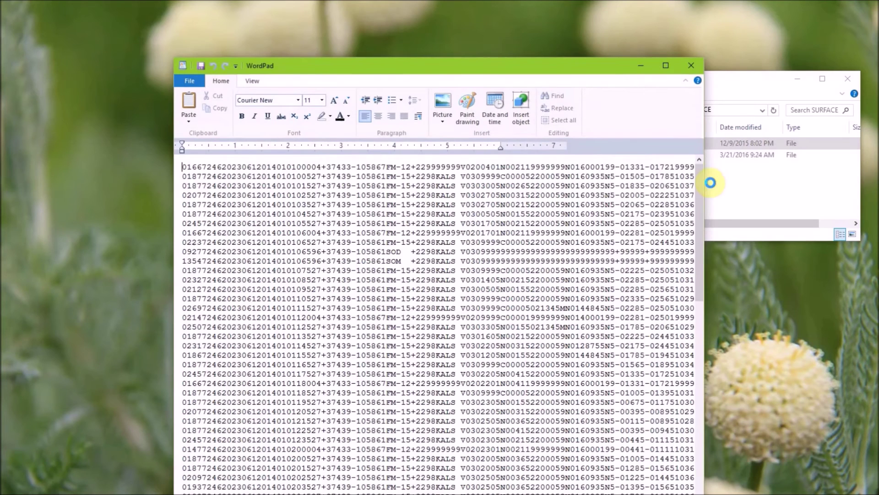
click(713, 179)
right_click(657, 155)
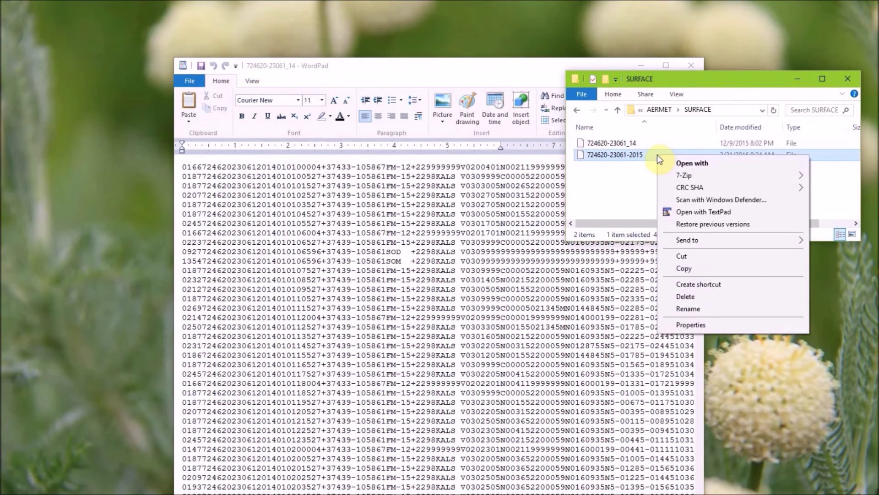
click(676, 164)
scroll(351, 321, down, 3)
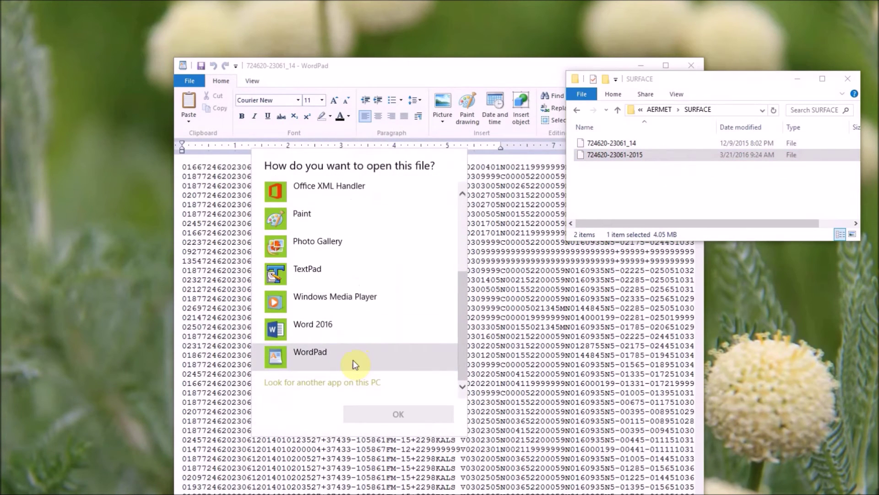
click(353, 358)
click(387, 414)
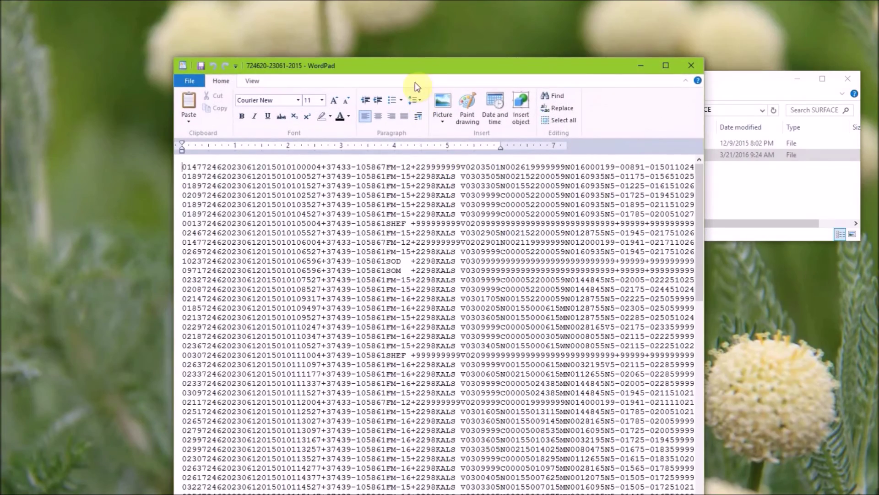
Arrange the two WordPad windows side by side and start selecting the first 2015 records
drag(408, 65, 572, 126)
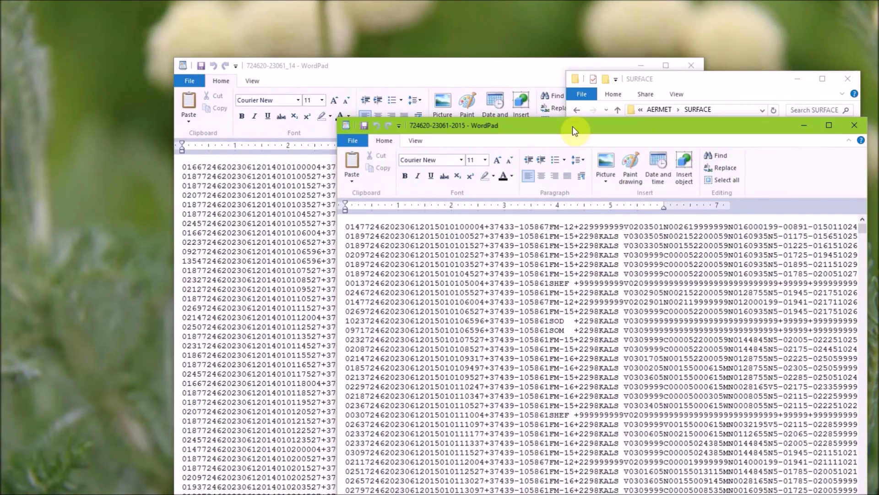
click(381, 63)
drag(381, 64, 197, 24)
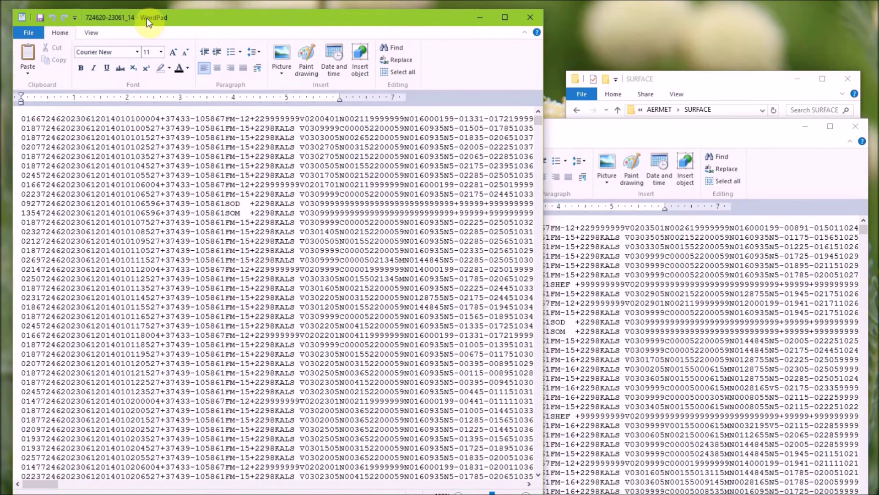
click(625, 130)
click(349, 229)
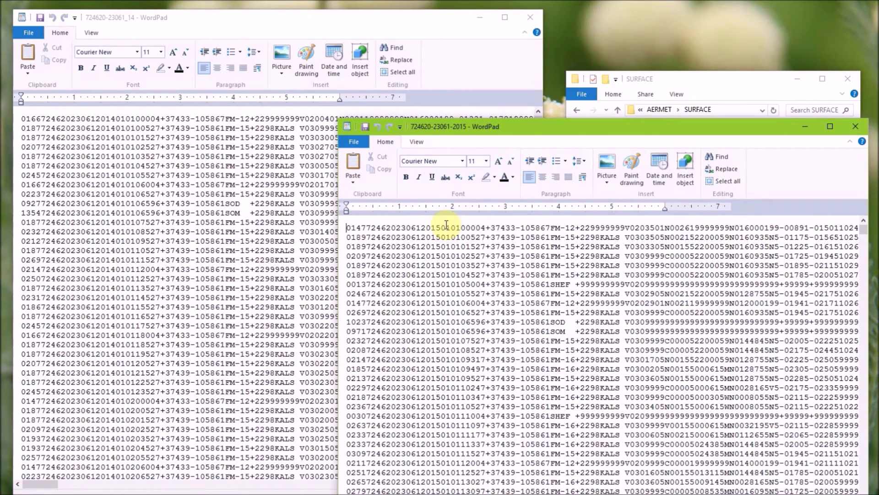
drag(441, 227, 476, 237)
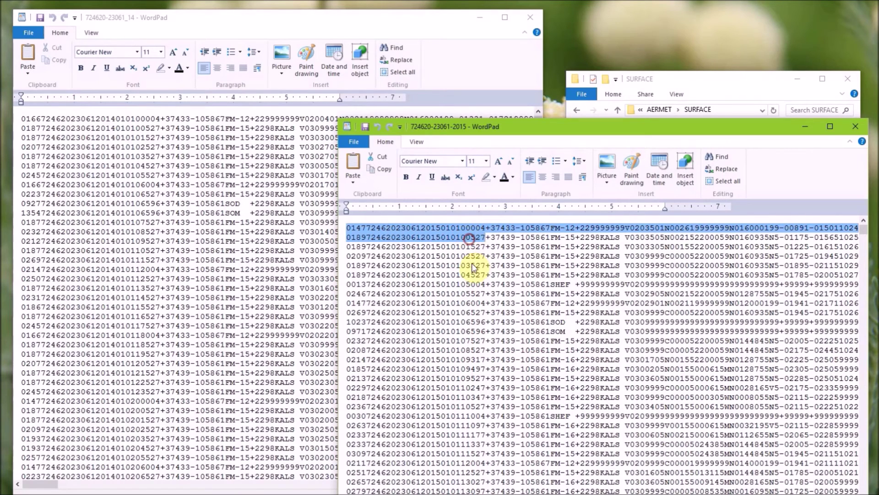
Select and copy the first block of January 1, 2015 records in the 2015 file
click(353, 232)
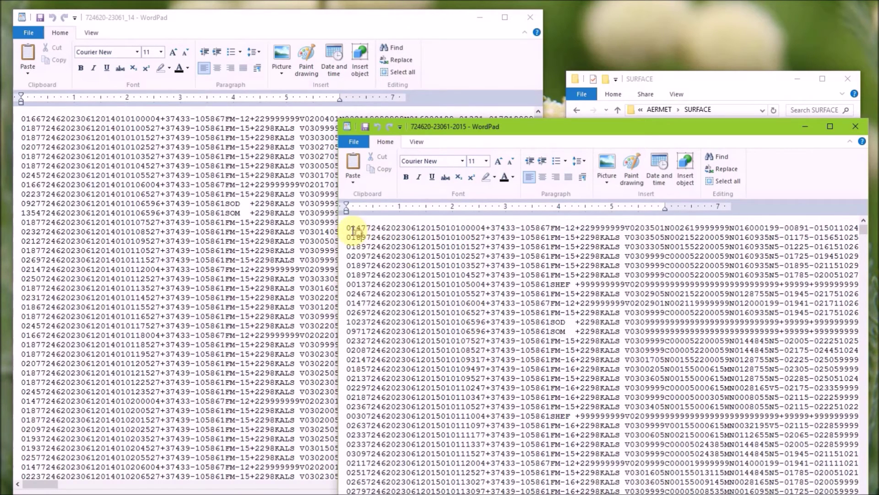
click(342, 231)
drag(342, 231, 344, 350)
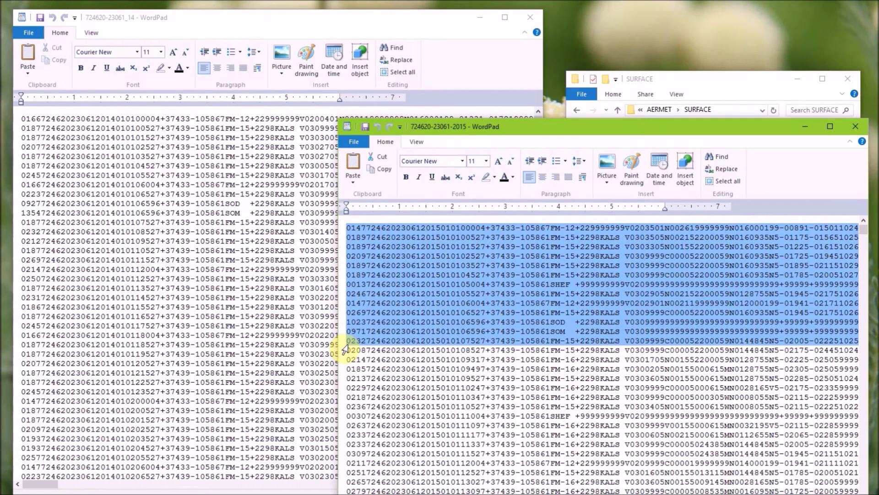
drag(344, 349, 342, 462)
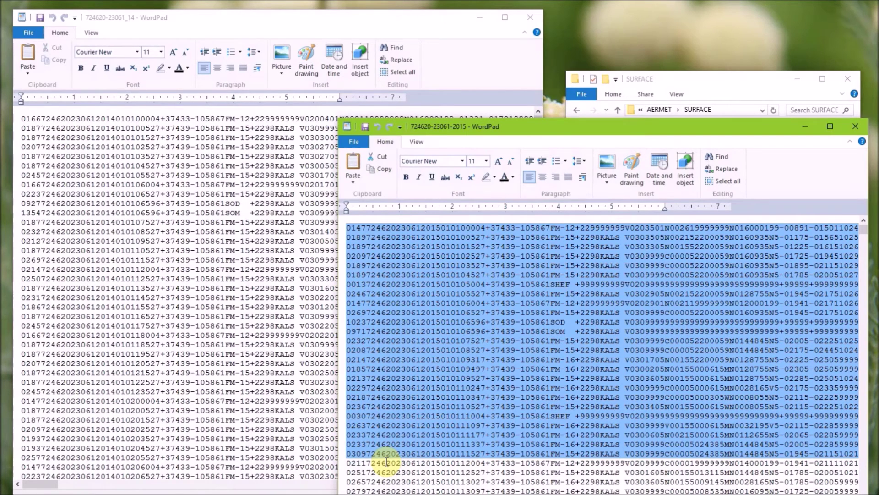
right_click(392, 296)
click(410, 315)
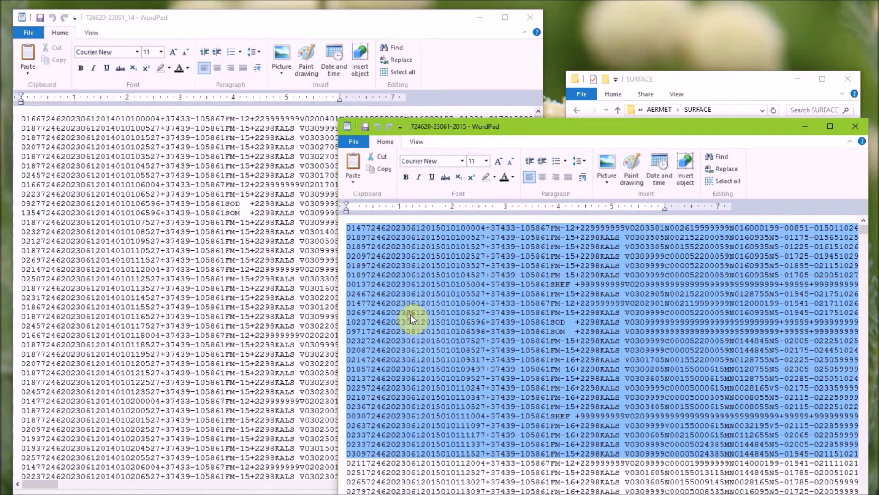
click(263, 17)
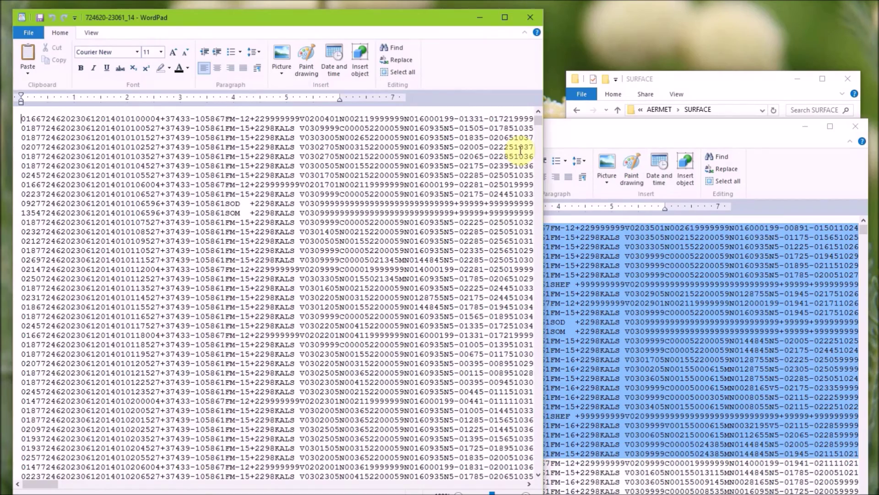
drag(537, 120, 540, 475)
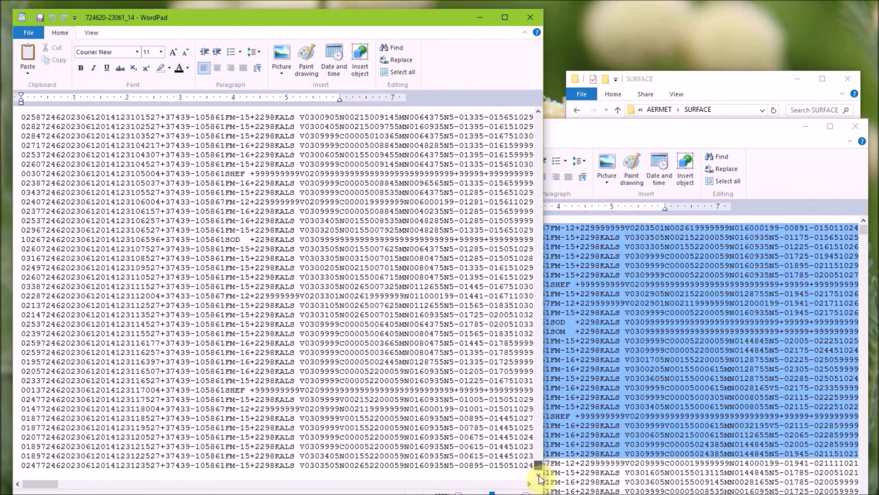
right_click(38, 474)
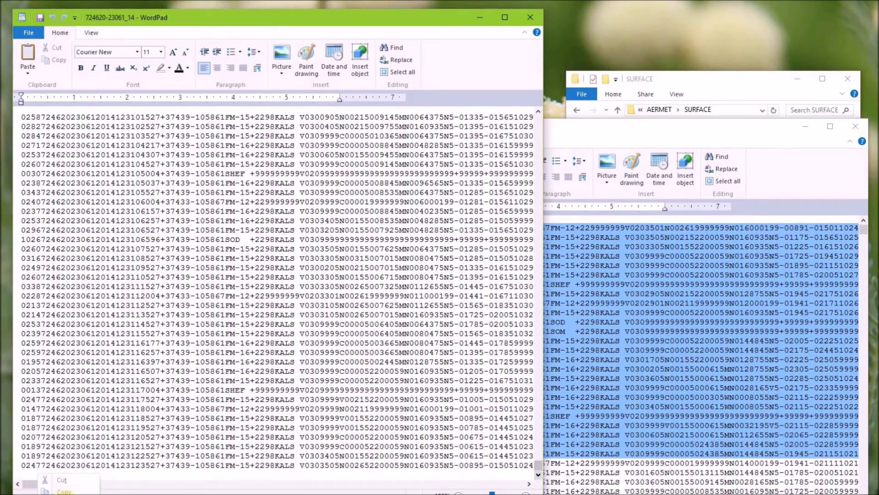
scroll(64, 489, down, 9)
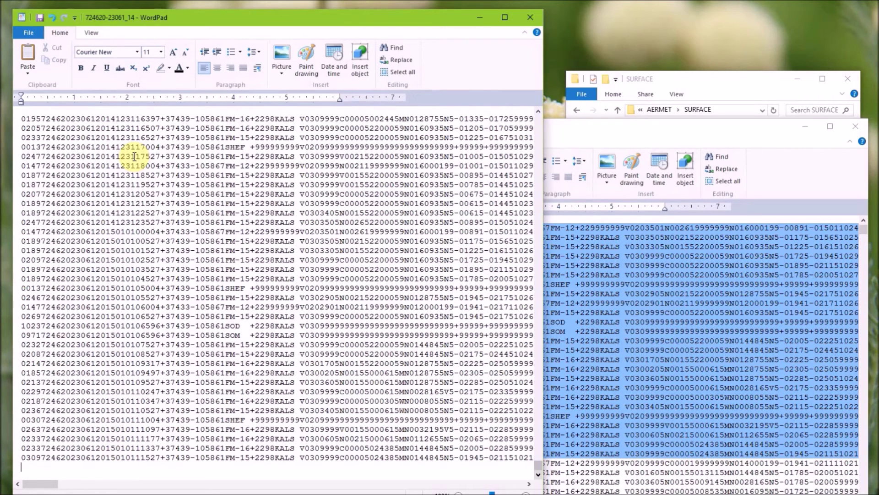
click(40, 17)
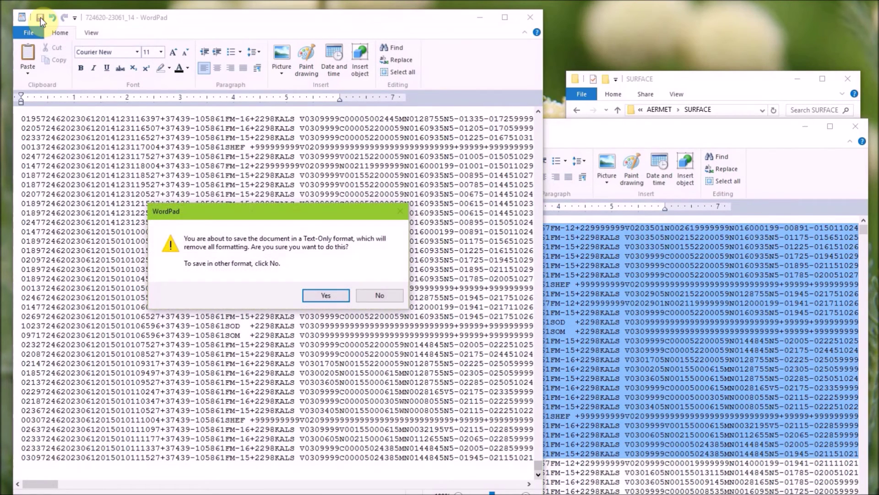
click(319, 295)
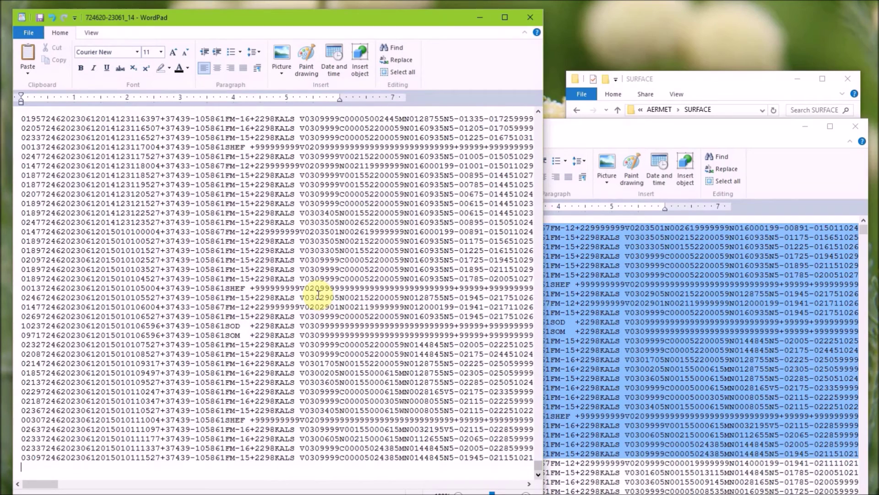
click(530, 20)
click(859, 126)
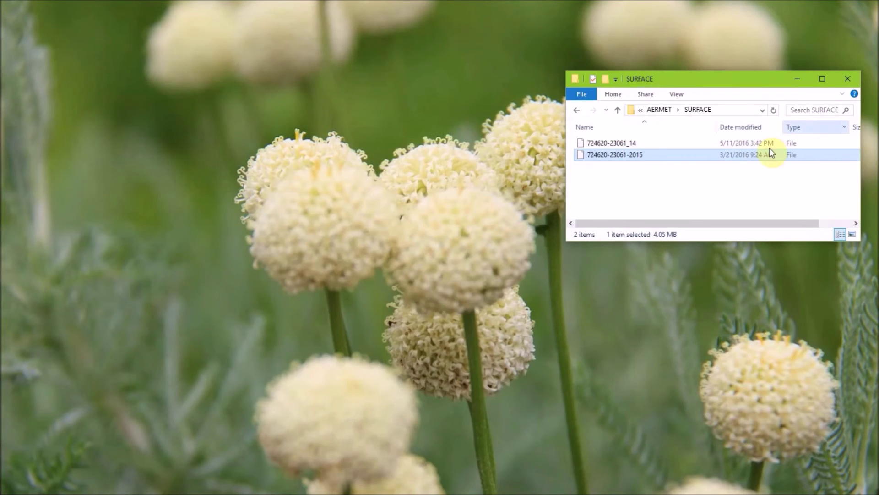
click(655, 156)
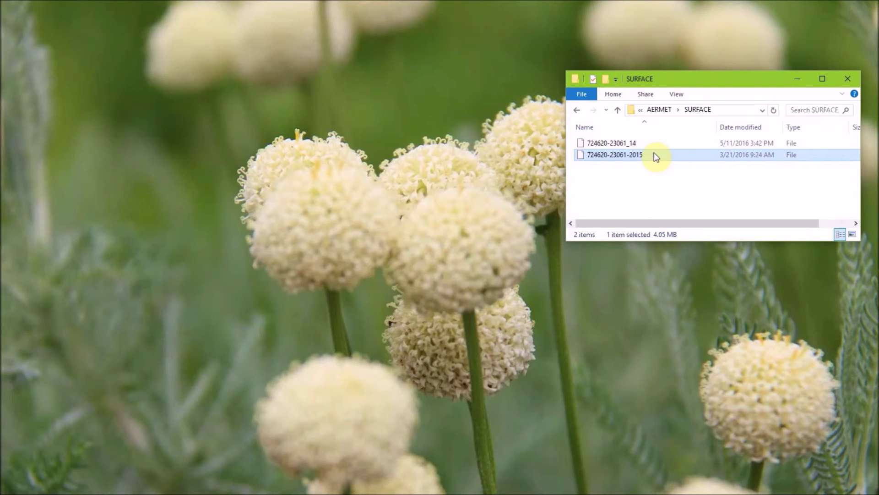
key(Delete)
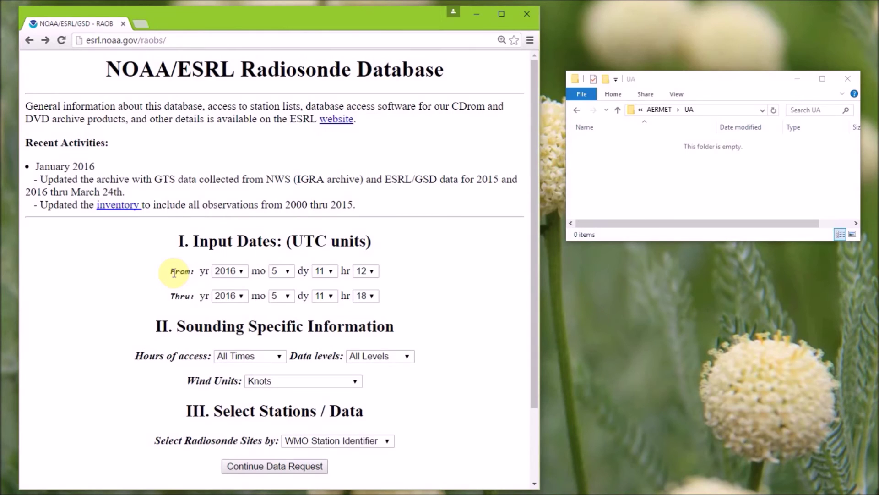
Set the request start date to year 2014, month 1, day 1, hour 0
click(234, 271)
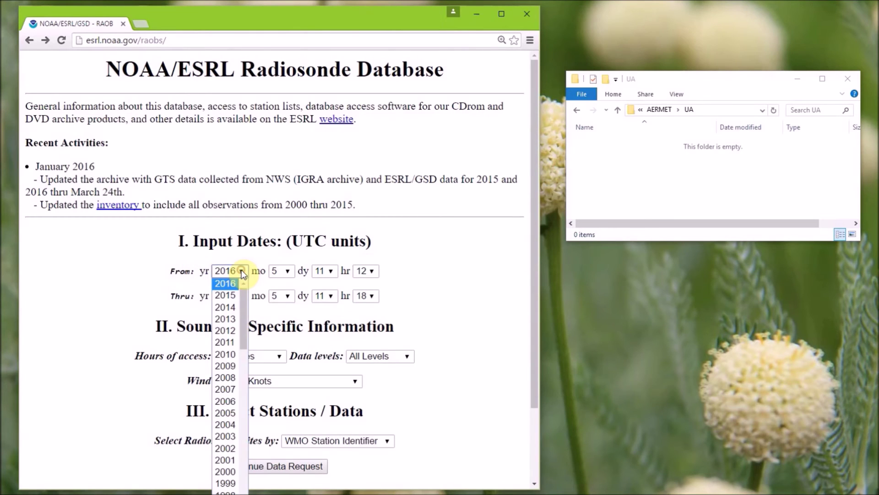
click(236, 307)
click(288, 273)
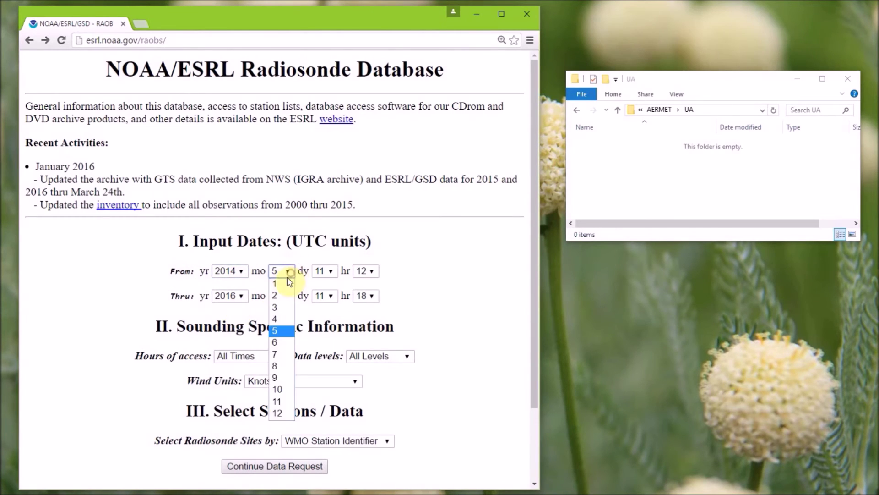
click(287, 283)
click(331, 271)
click(325, 284)
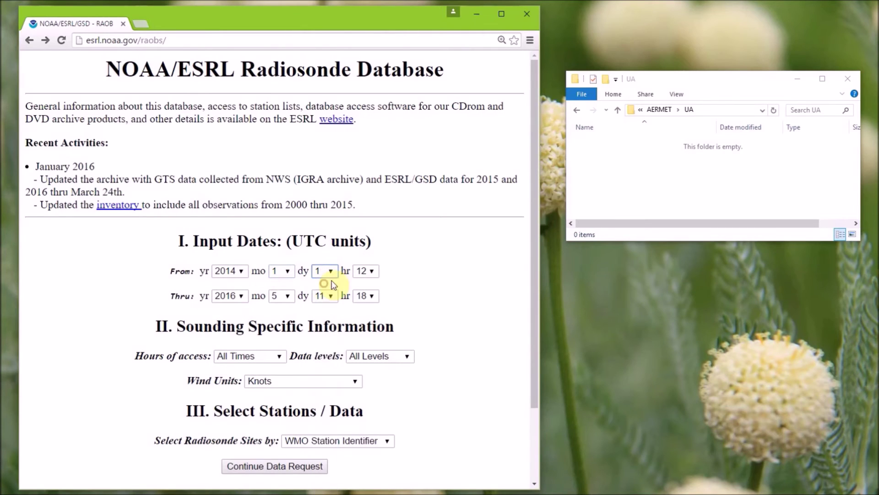
click(369, 273)
click(365, 287)
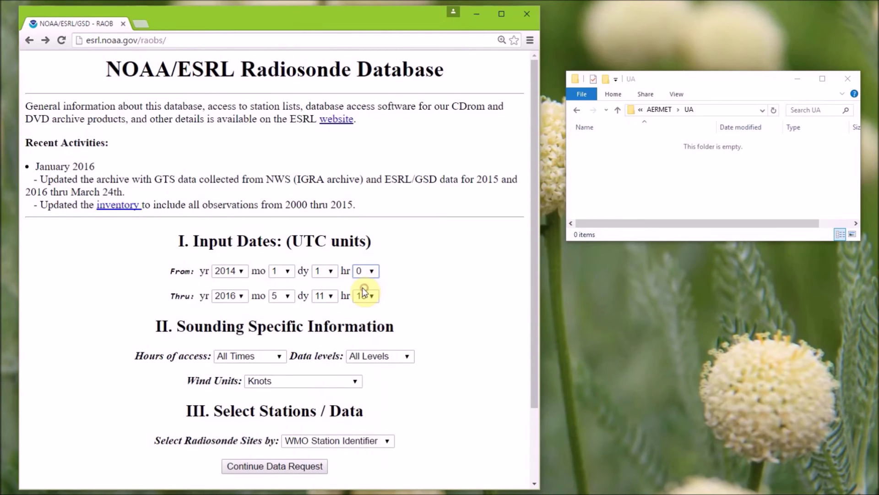
Set the Thru date to year 2015, month 1, day 1, hour 23
click(234, 296)
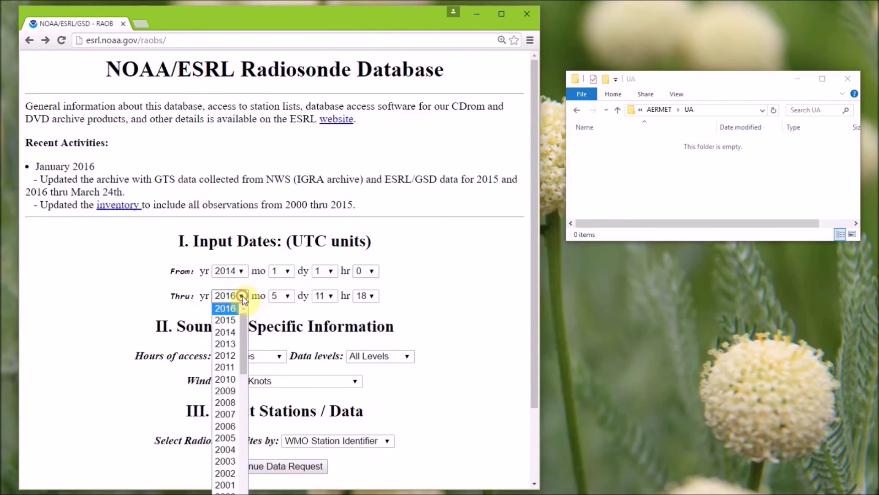
click(236, 320)
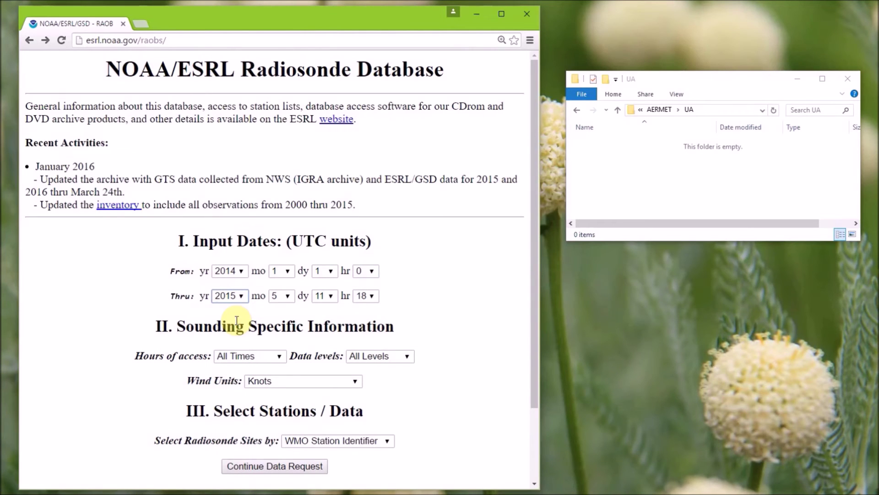
click(288, 297)
click(285, 309)
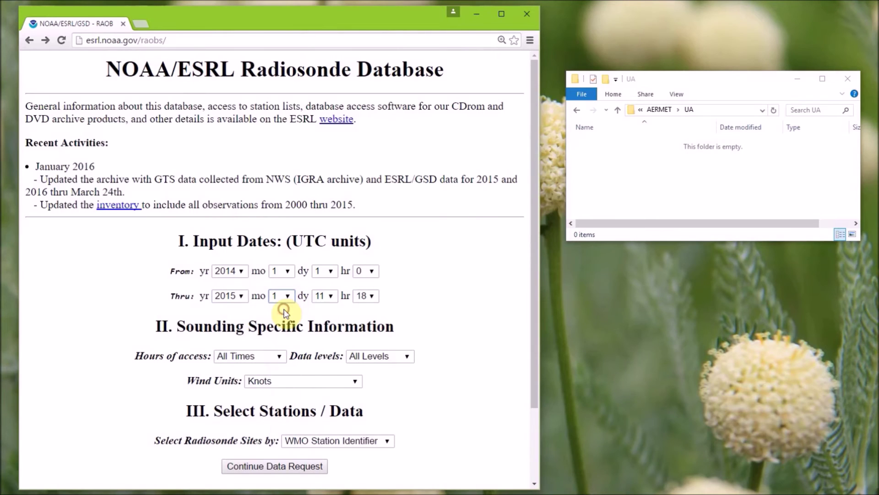
click(330, 299)
click(320, 308)
click(370, 297)
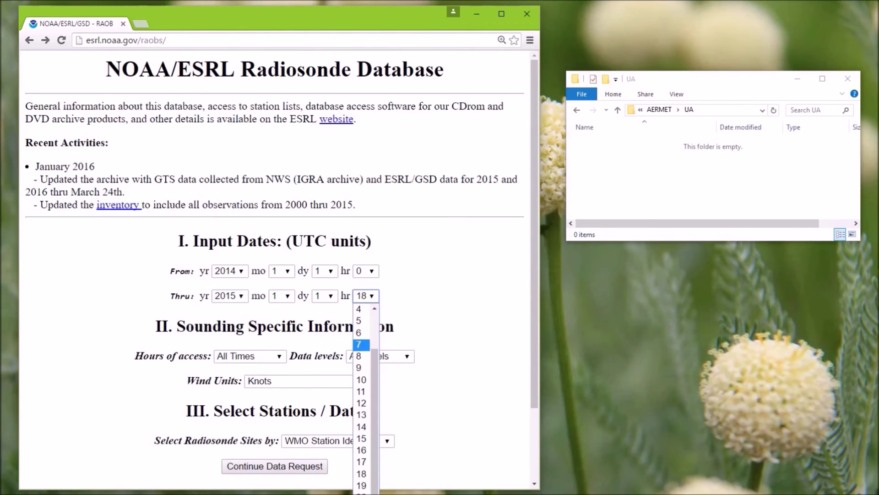
scroll(362, 476, down, 2)
scroll(361, 477, down, 2)
click(362, 485)
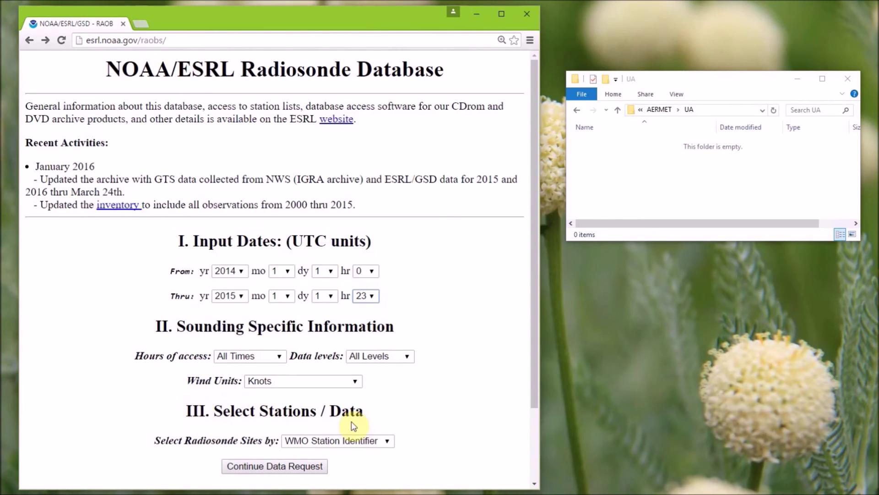
Select radiosonde sites by WBAN Station Identifier and continue to station selection
click(301, 441)
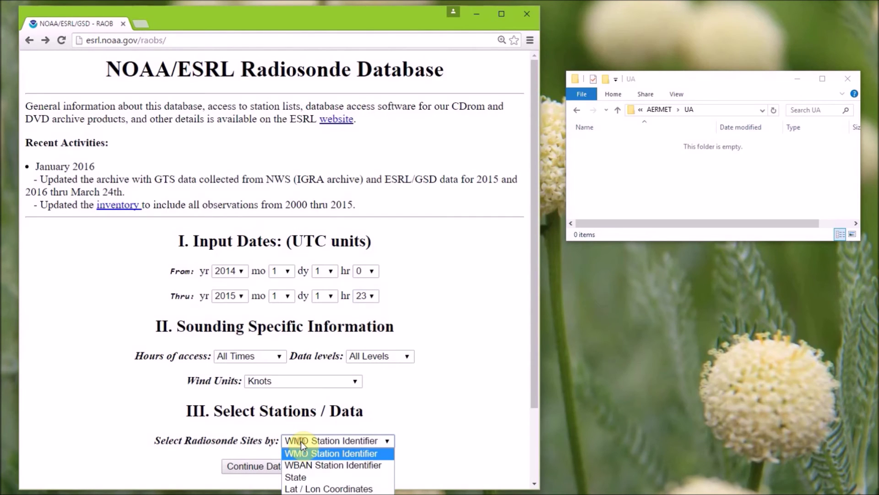
click(306, 465)
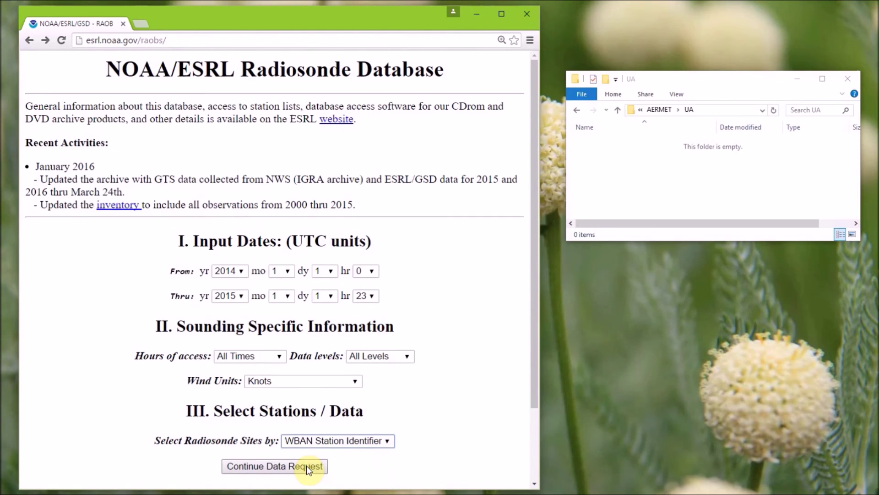
click(269, 466)
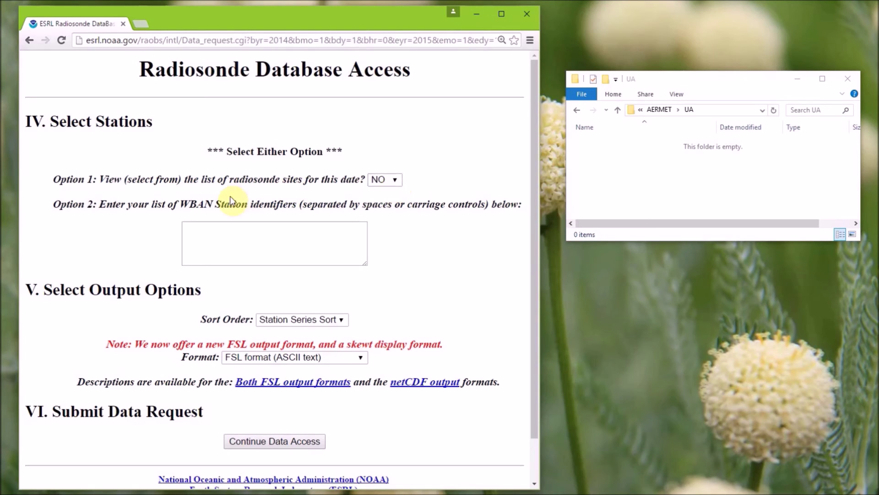
Request sounding data for WBAN station 23066
click(339, 235)
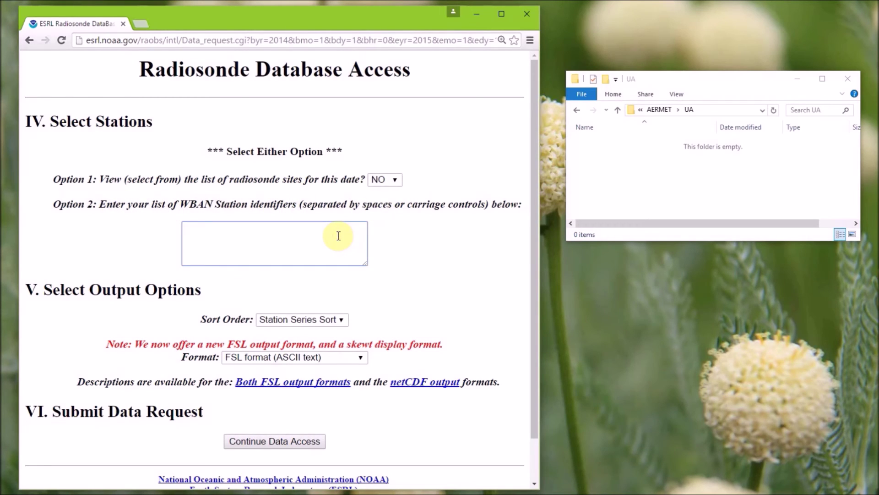
text(23066)
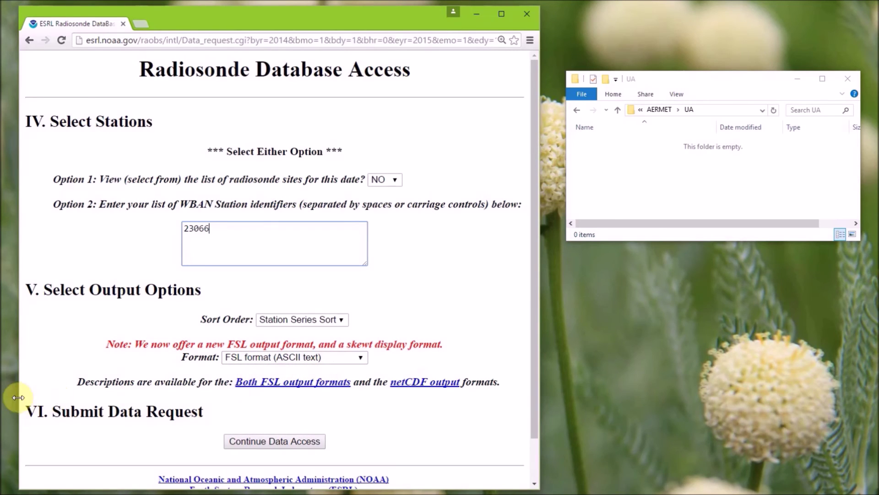
click(274, 442)
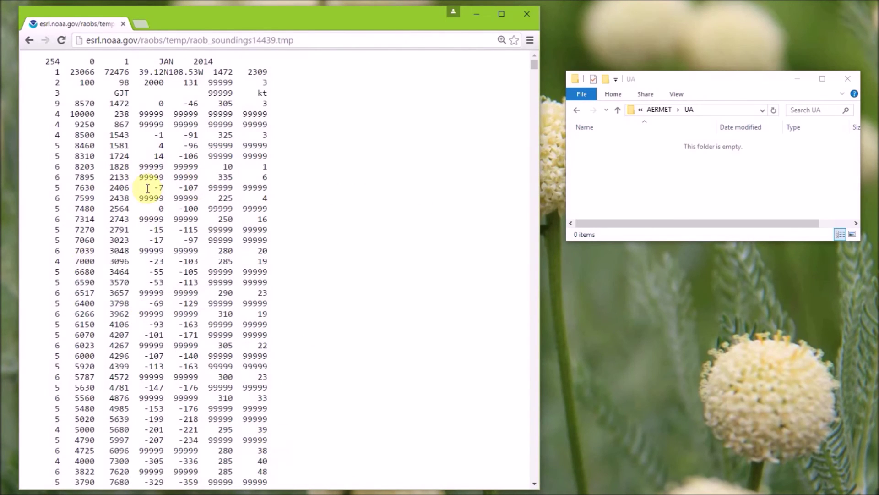
Save the station 23066 sounding page as 23066_14.FSL in the UA folder
drag(41, 60, 229, 9)
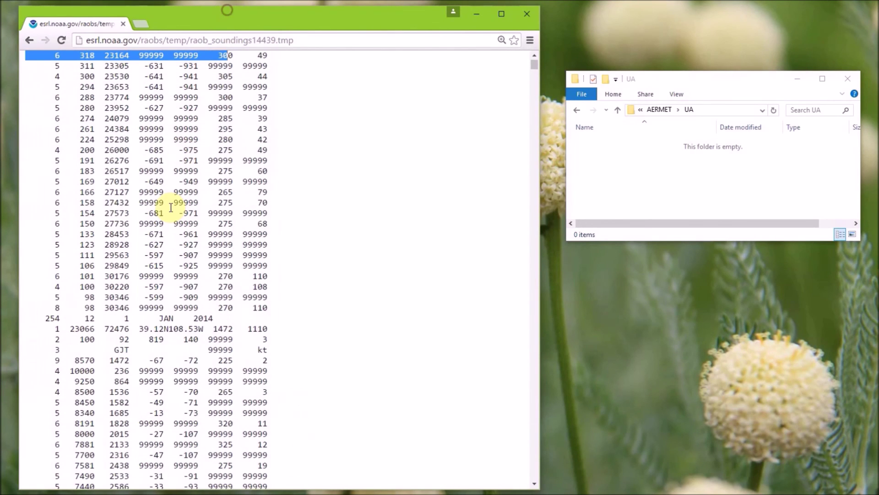
click(164, 201)
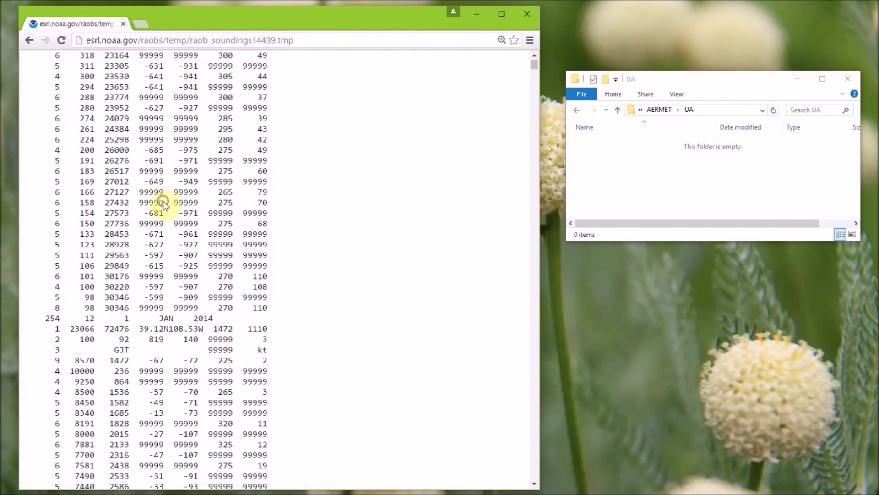
right_click(163, 201)
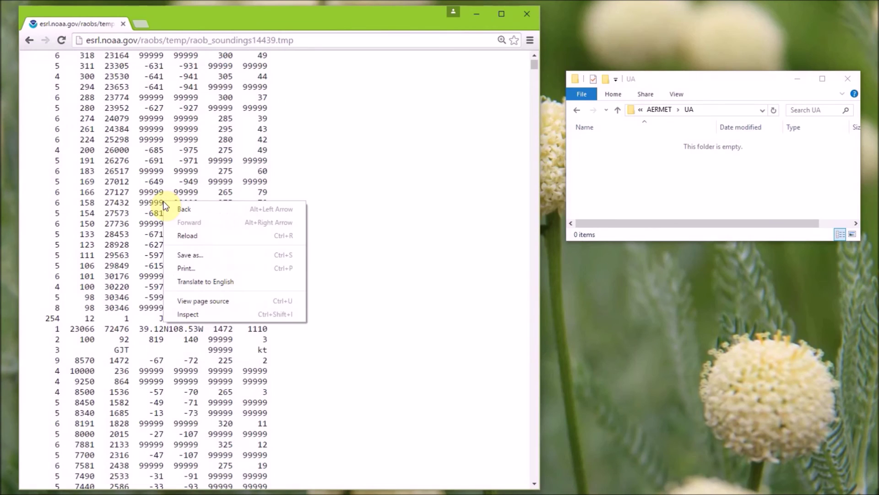
click(186, 256)
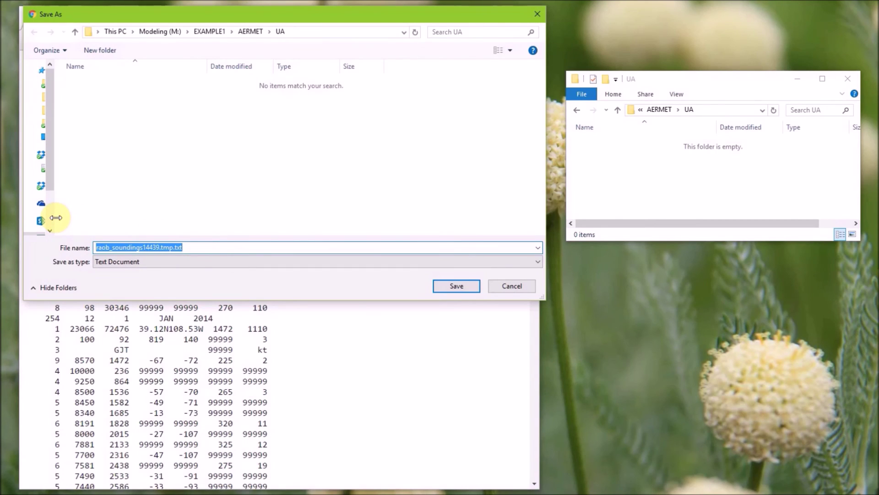
text(23066)
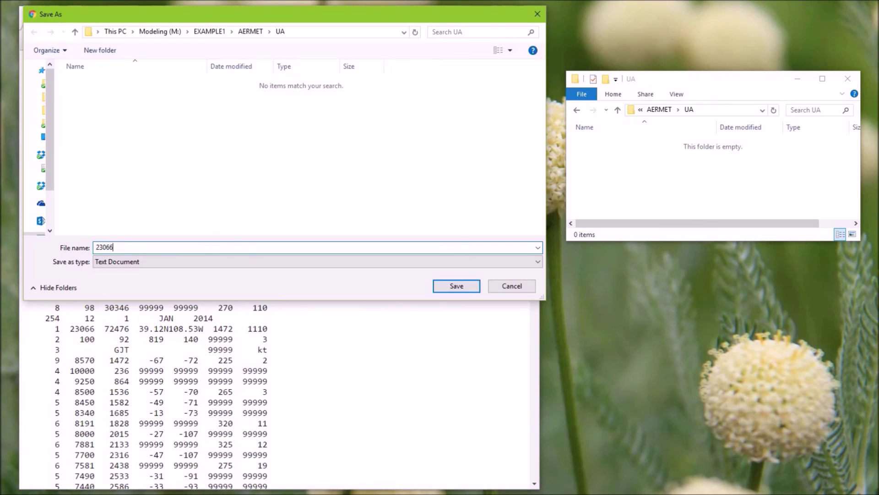
text(_14)
text(.FSL)
click(449, 287)
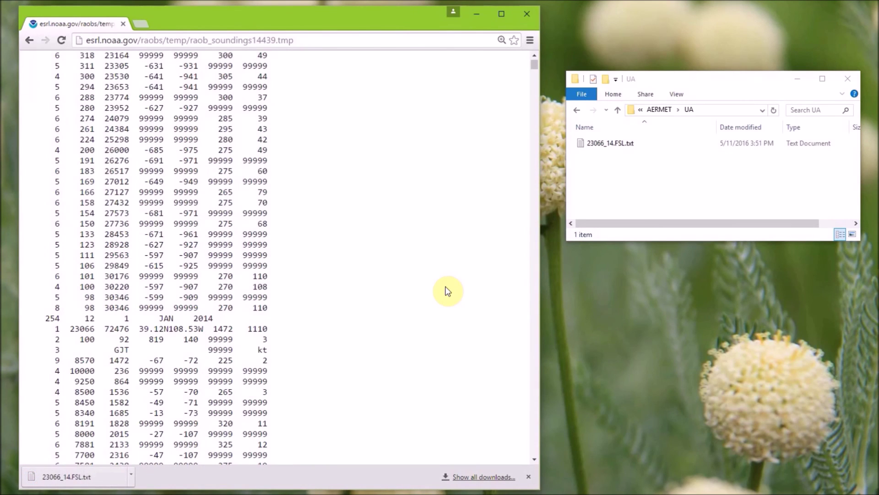
Rename 23066_14.FSL.txt to 23066_14.FSL, accepting the extension change
click(664, 80)
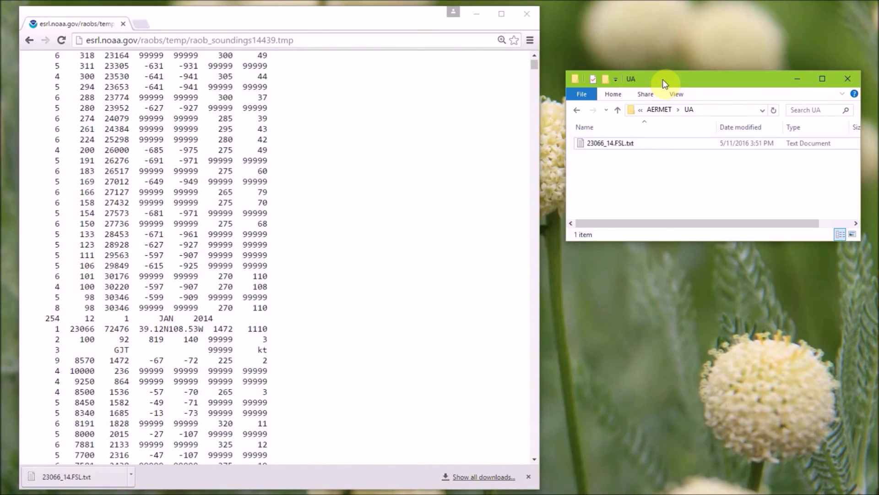
click(646, 145)
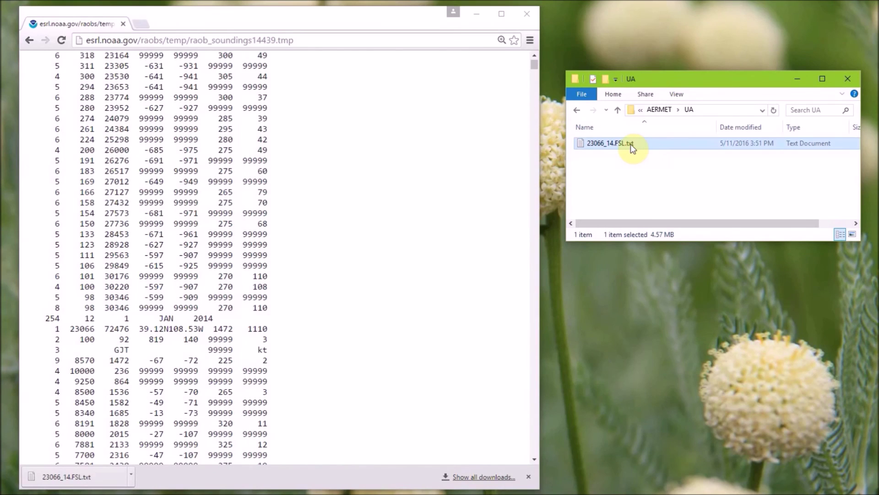
right_click(631, 146)
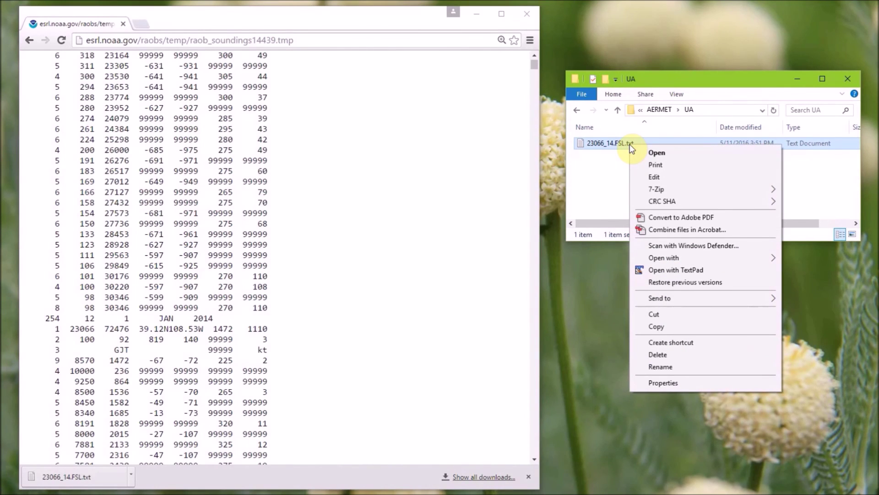
click(698, 366)
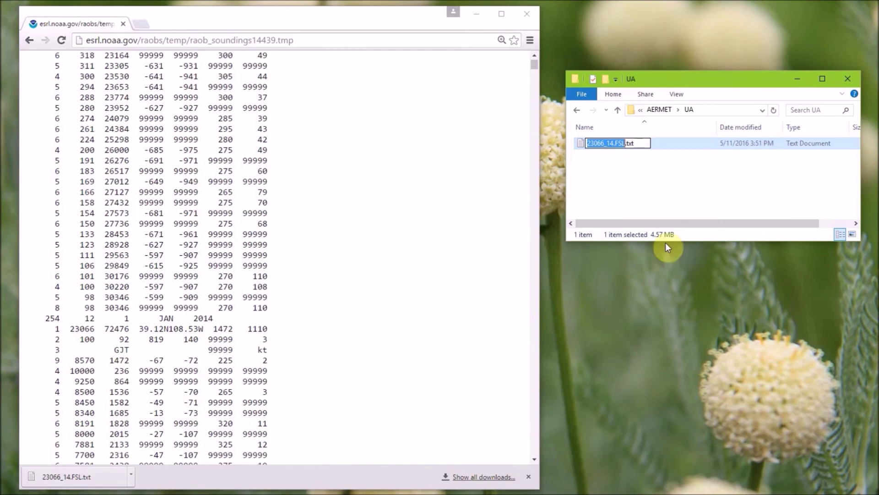
click(640, 143)
key(BackSpace)
key(BackSpace)
key(BackSpace)
key(BackSpace)
key(Return)
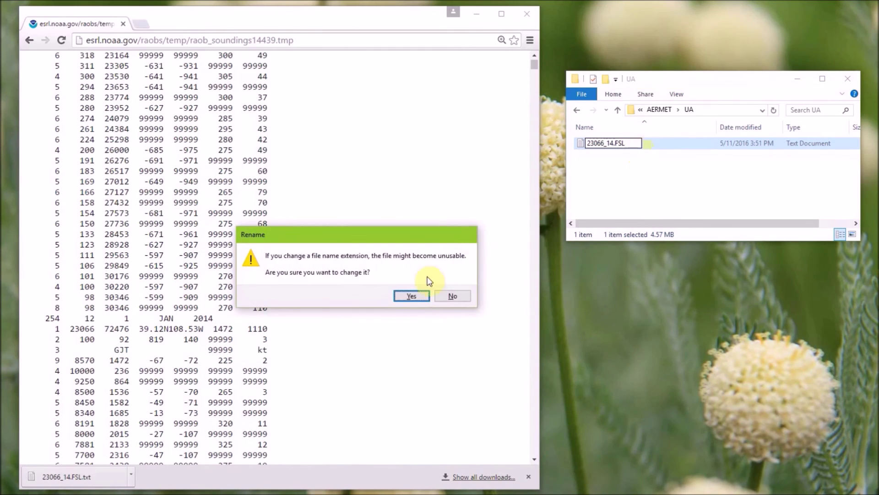
click(411, 296)
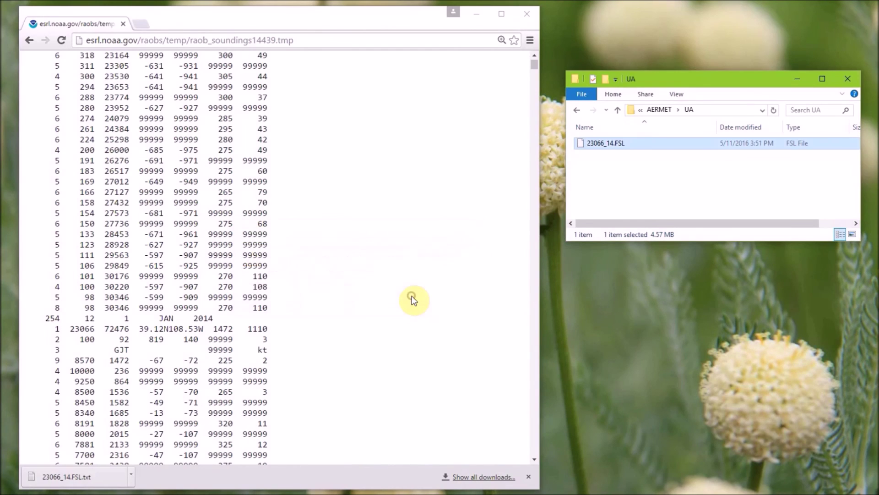